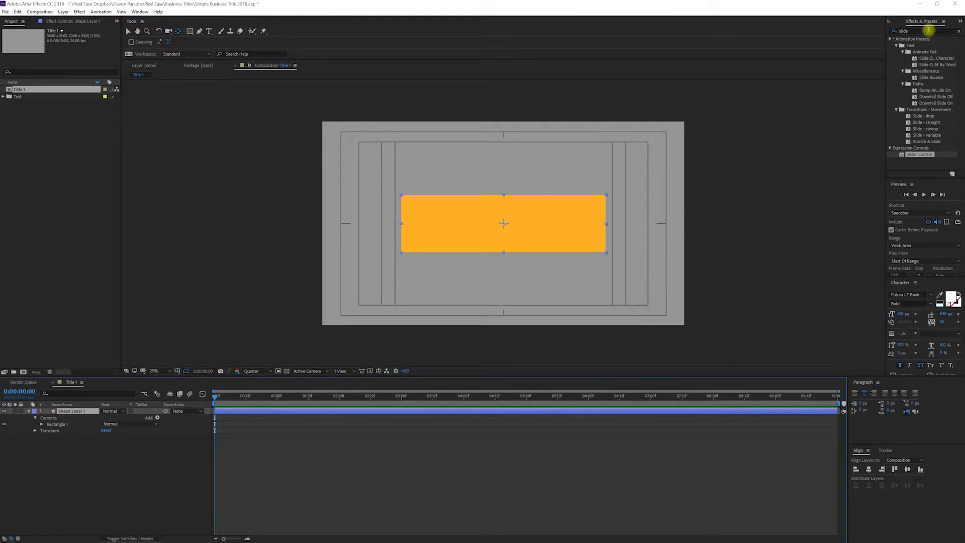
# Step: Add a Slider Control effect to the orange shape layer and rename the effect Padding
pyautogui.click(924, 30)
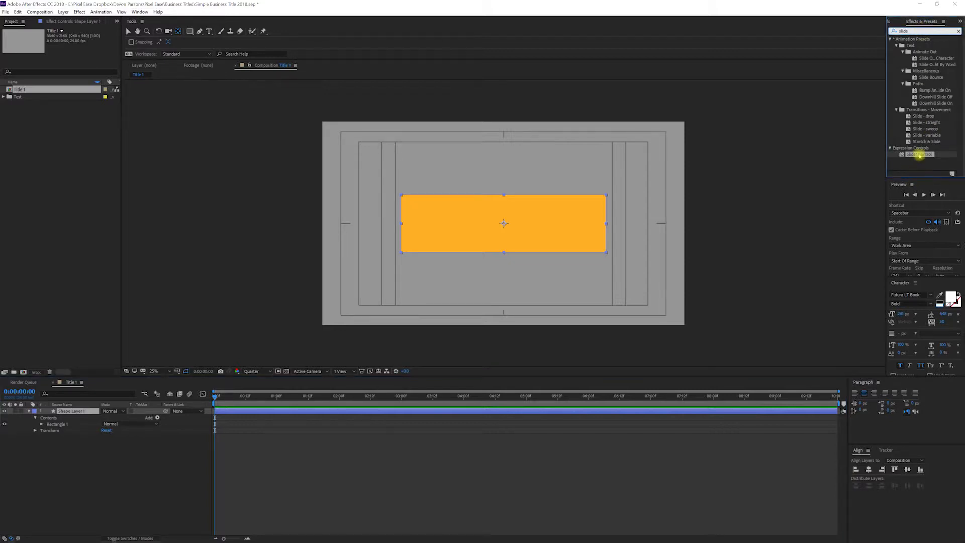
pyautogui.moveTo(919, 155); pyautogui.dragTo(81, 413)
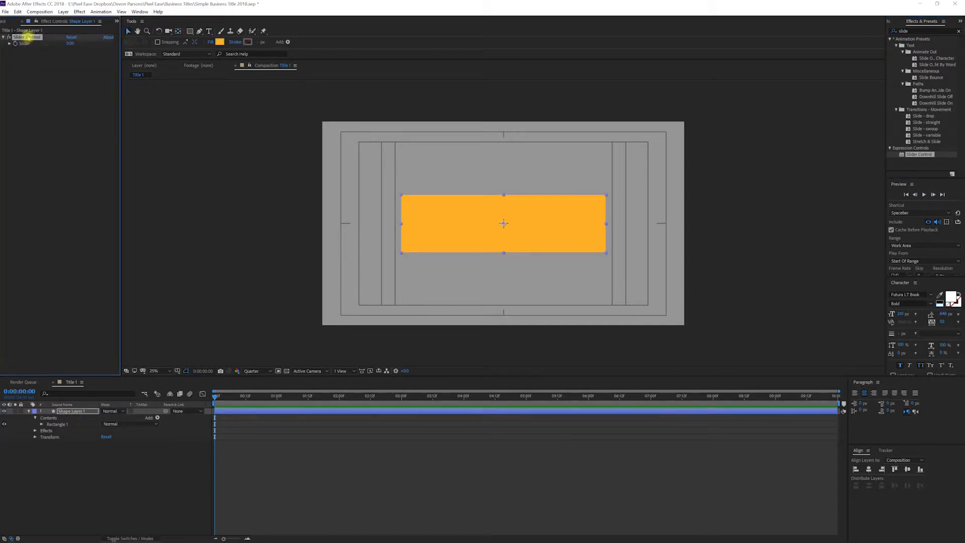
pyautogui.press('Return')
pyautogui.write('P')
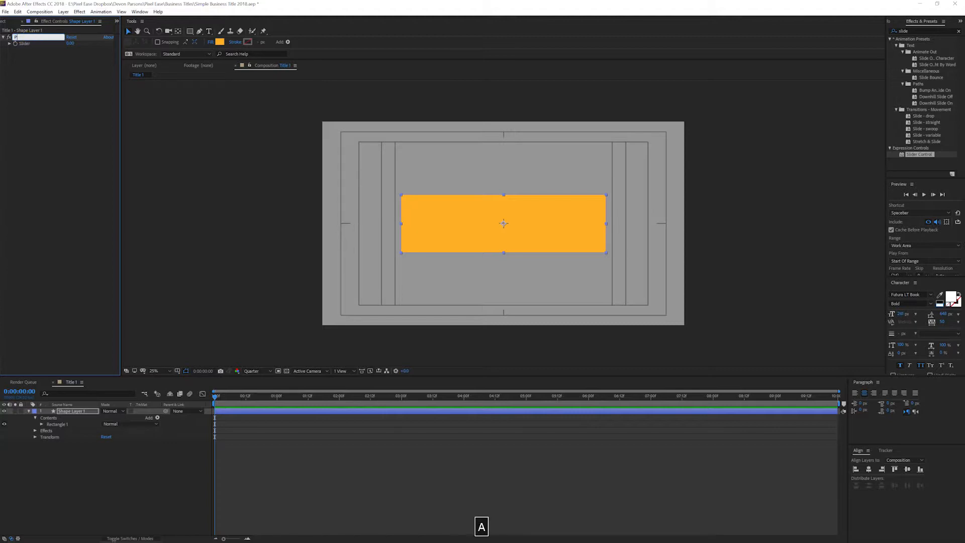
pyautogui.write('adding')
pyautogui.press('Return')
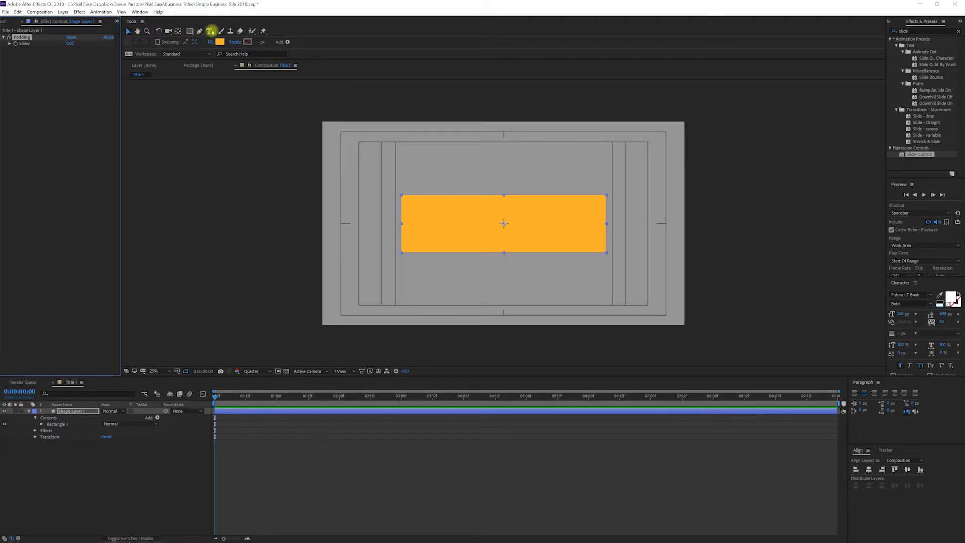
# Step: Create a paragraph text box over the orange rectangle containing the title MR MAN
pyautogui.click(210, 31)
pyautogui.moveTo(415, 204); pyautogui.dragTo(635, 272)
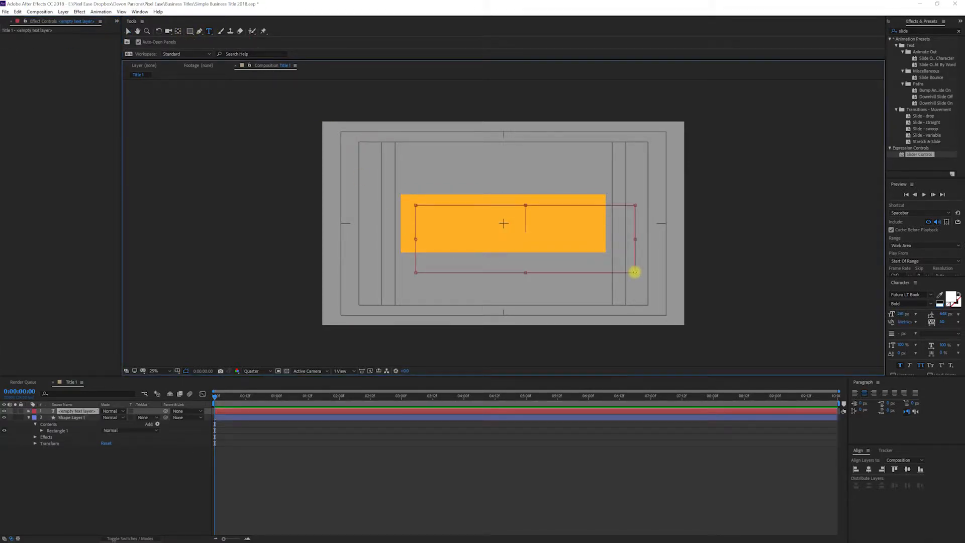
pyautogui.write('MR')
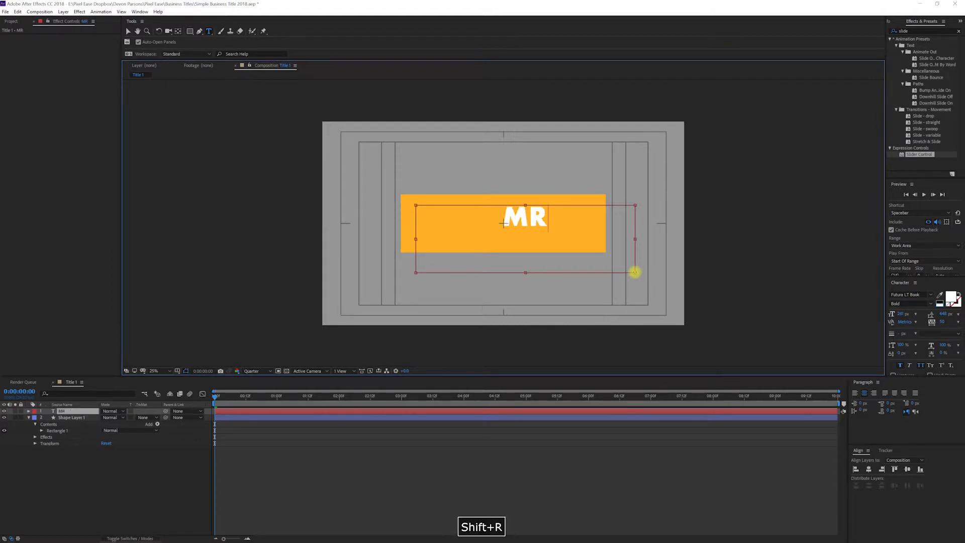
pyautogui.write(' MAN')
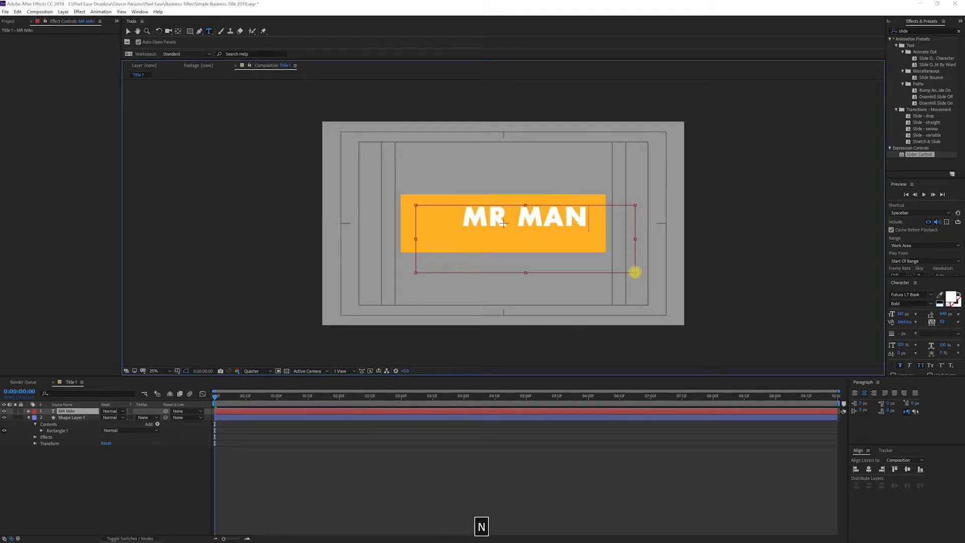
# Step: Center the MR MAN text horizontally and vertically in the composition
pyautogui.click(895, 469)
pyautogui.click(908, 469)
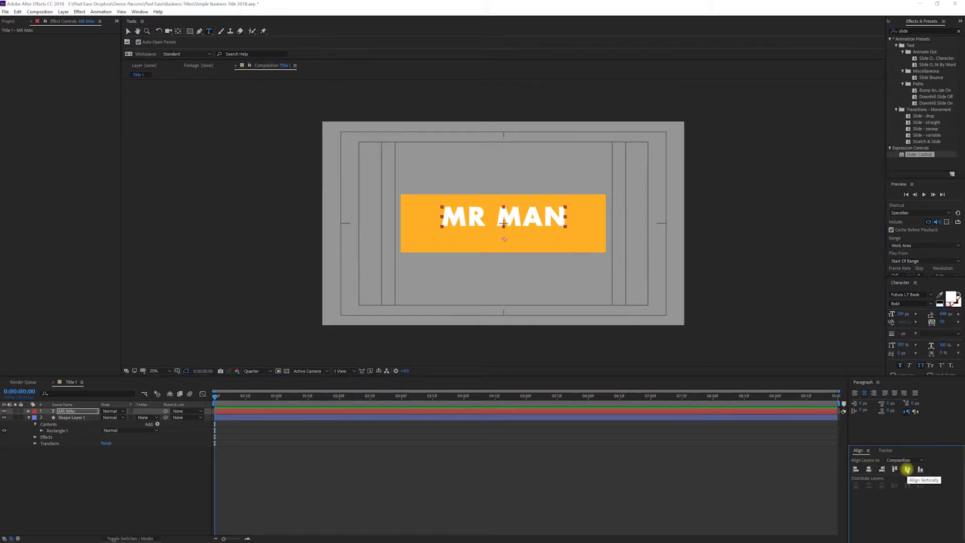
pyautogui.click(907, 470)
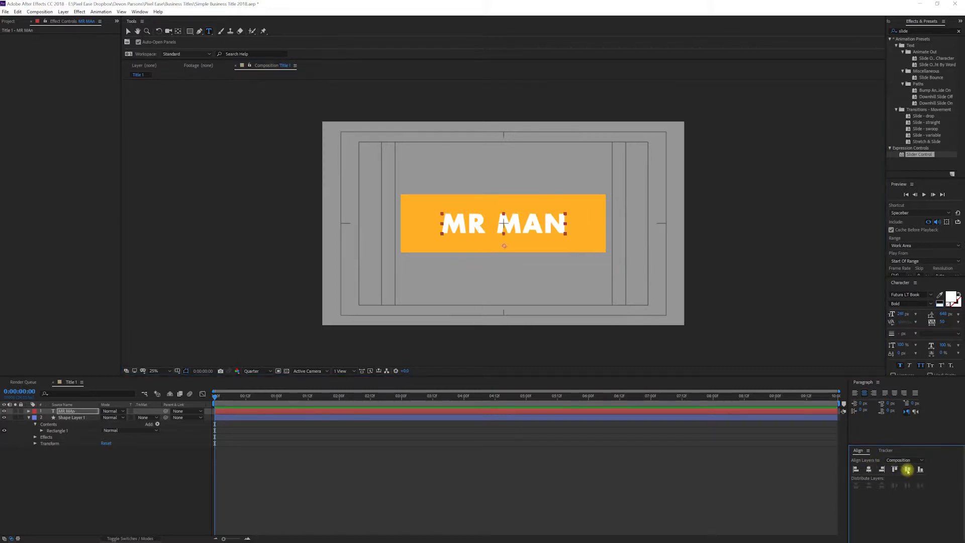
# Step: Rename the MR MAN text layer to Rectangle
pyautogui.click(67, 411)
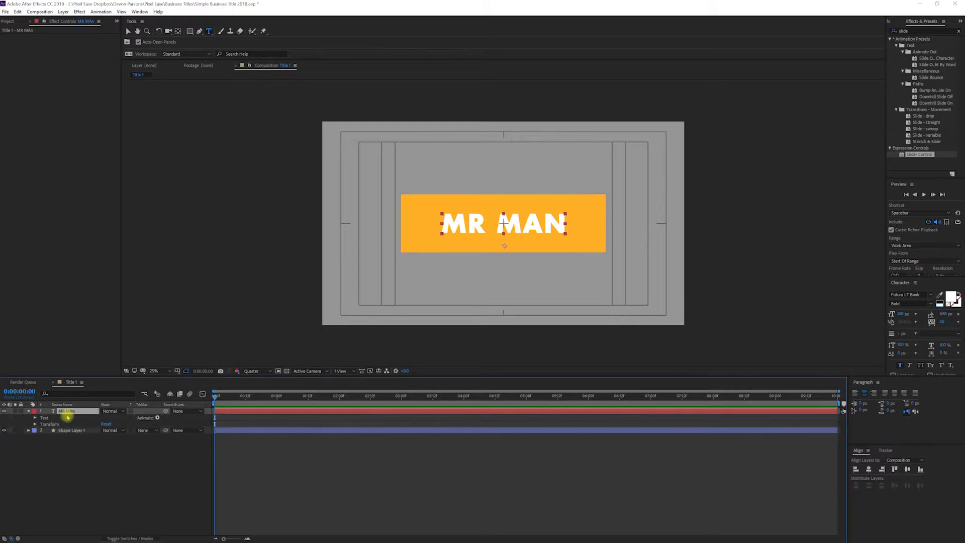
pyautogui.press('Return')
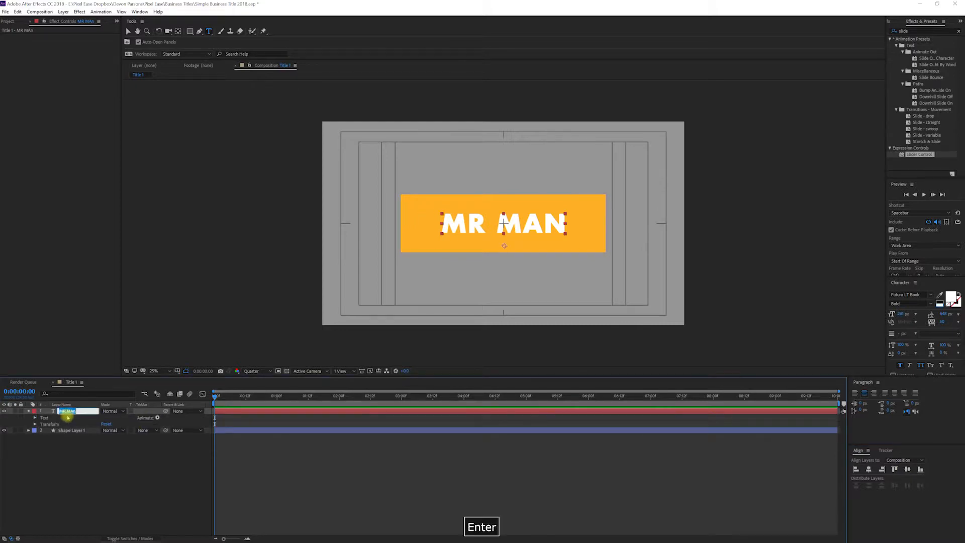
pyautogui.write('Re')
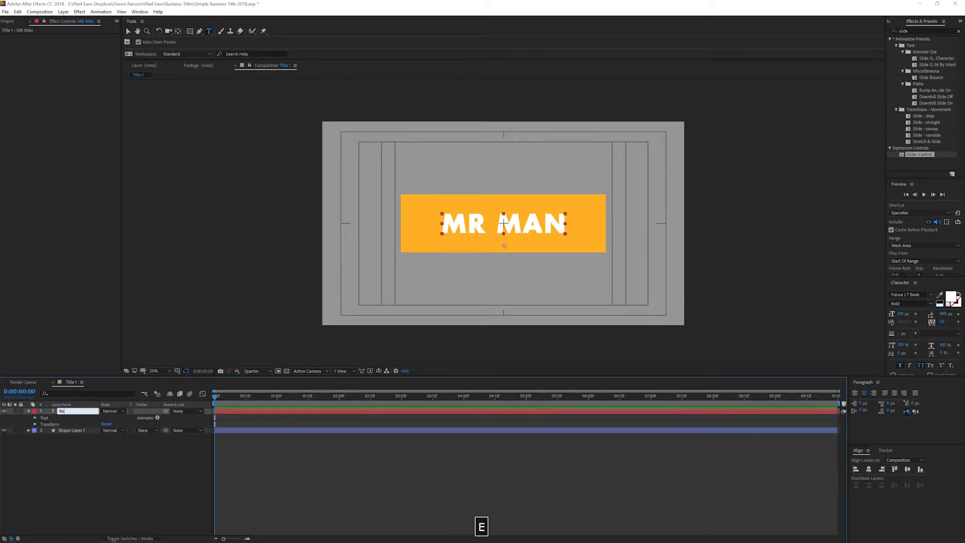
pyautogui.write('ctangle')
pyautogui.press('Return')
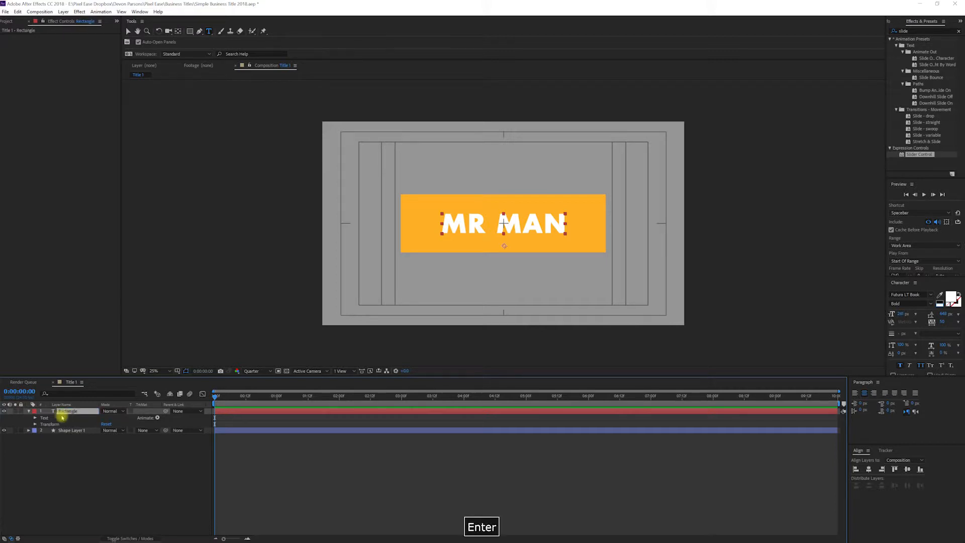
# Step: Add a Size expression to Rectangle Path 1 that adds the Padding slider to the width and height of layer "Rectangle" from sourceRectAtTime()
pyautogui.click(28, 431)
pyautogui.click(35, 436)
pyautogui.click(42, 444)
pyautogui.click(48, 450)
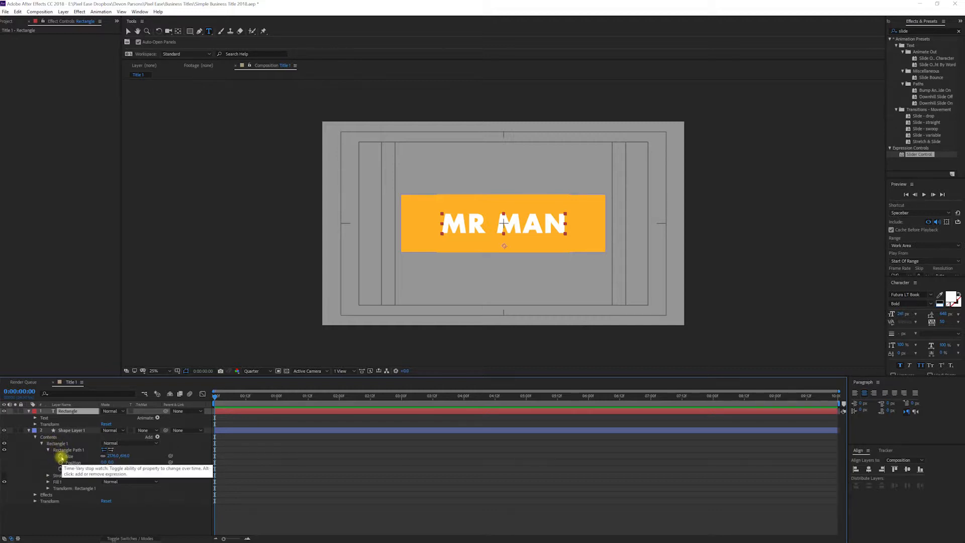
pyautogui.keyDown('alt'); pyautogui.click(60, 456); pyautogui.keyUp('alt')
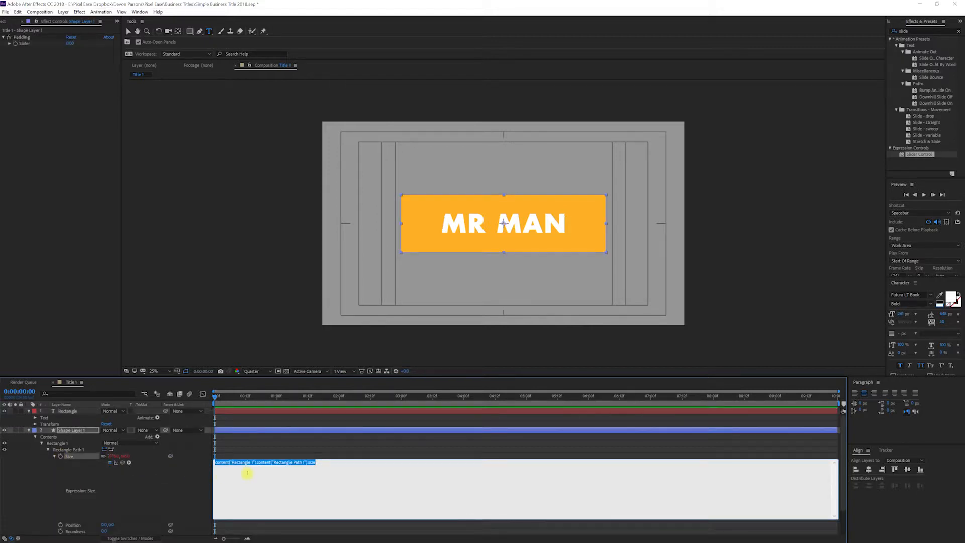
pyautogui.write('title = thisComp.layer("Rectangle").sourceRectAtTime();padding = effect("Padding")("Slider");[title.width + padding, title.height + padding]')
pyautogui.click(309, 432)
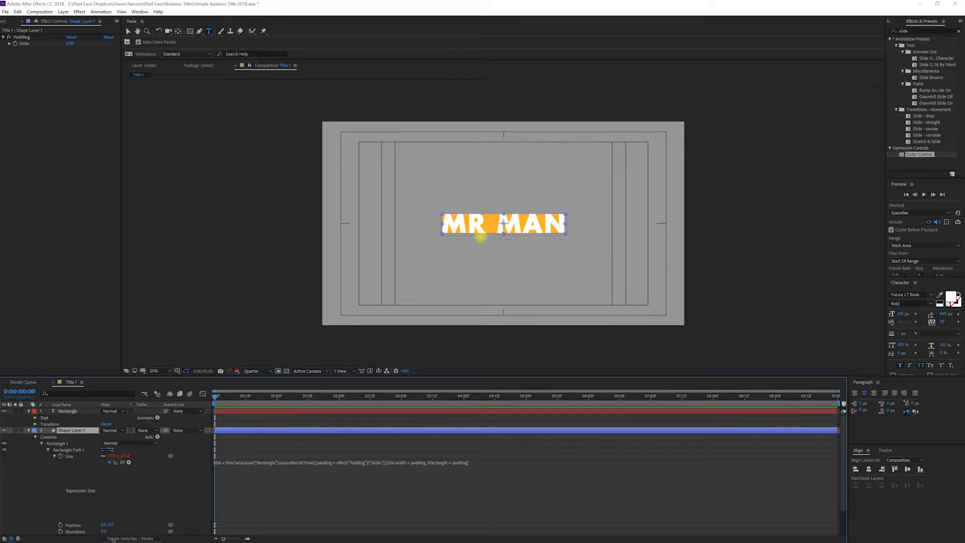
# Step: Set the shape layer's Padding slider to 160
pyautogui.click(22, 37)
pyautogui.click(70, 44)
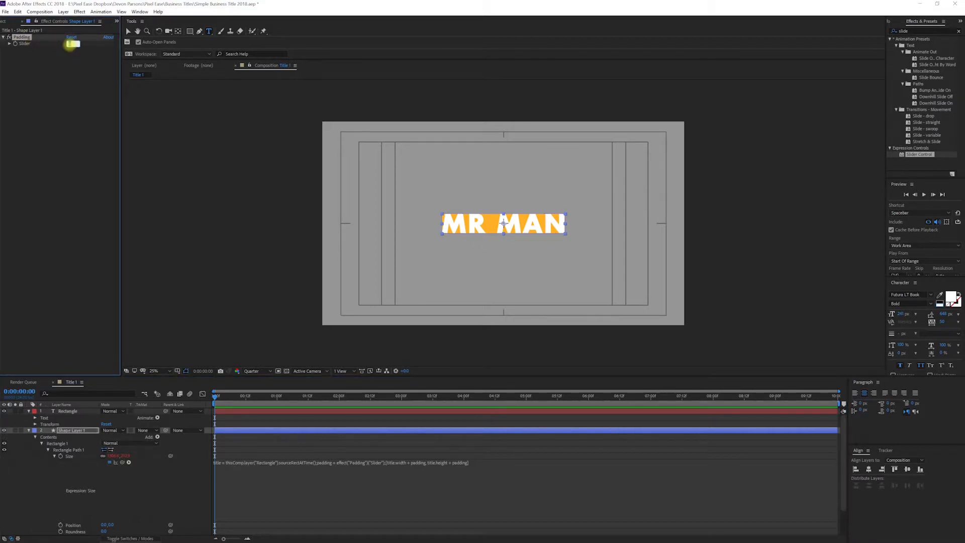
pyautogui.write('160')
pyautogui.press('Return')
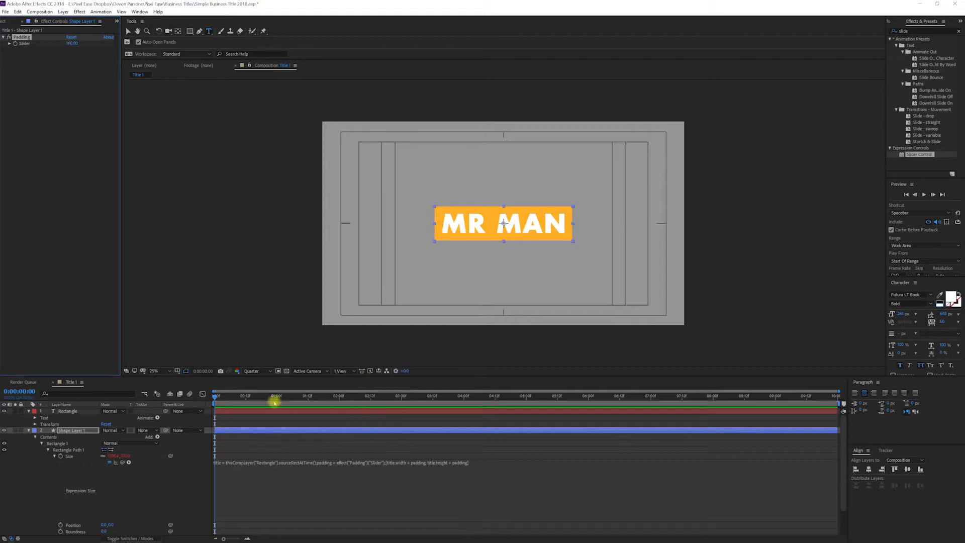
# Step: Test the rectangle's automatic resizing by appending JOE to the MR MAN title and deleting the addition
pyautogui.click(65, 431)
pyautogui.moveTo(282, 397); pyautogui.dragTo(352, 401)
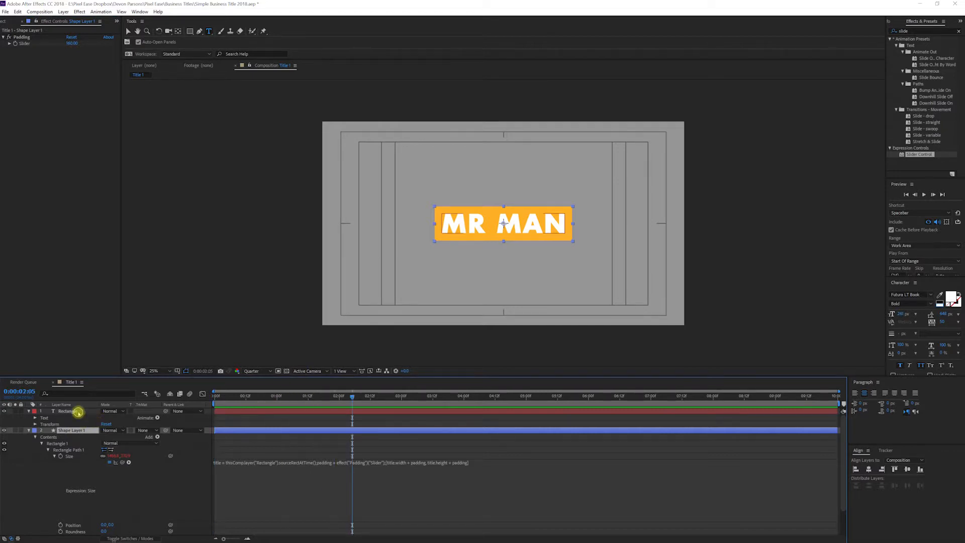
pyautogui.click(77, 413)
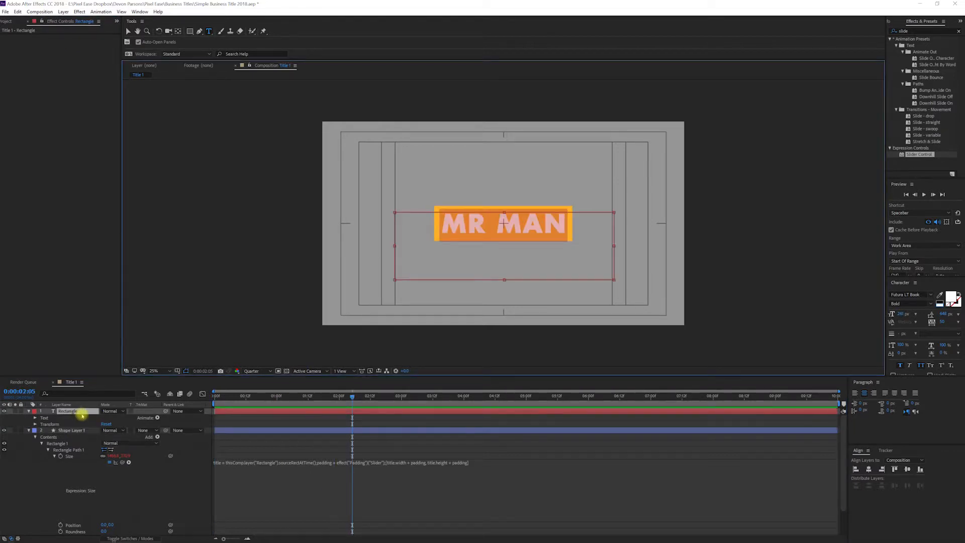
pyautogui.press('Right')
pyautogui.write('JOE')
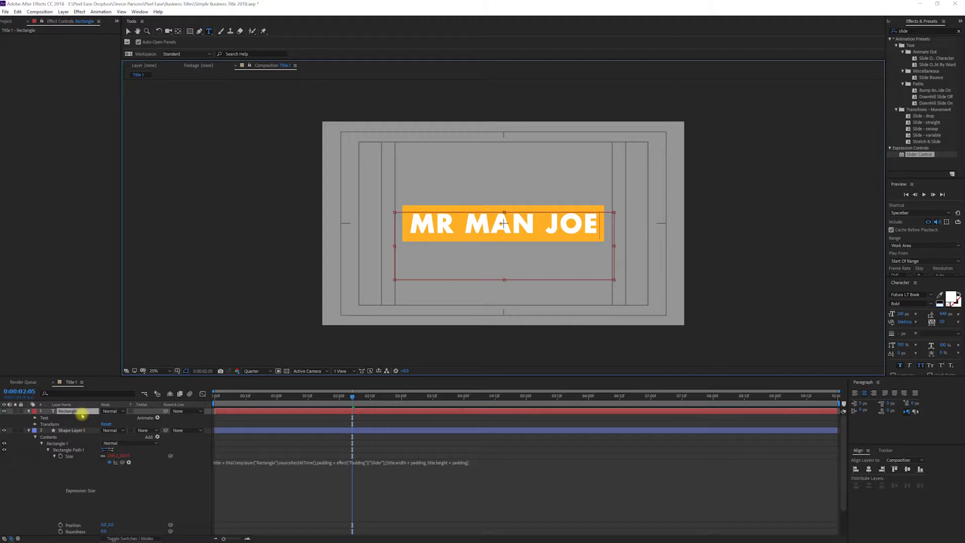
pyautogui.press('BackSpace')
pyautogui.press('BackSpace')
pyautogui.press('BackSpace')
pyautogui.press('BackSpace')
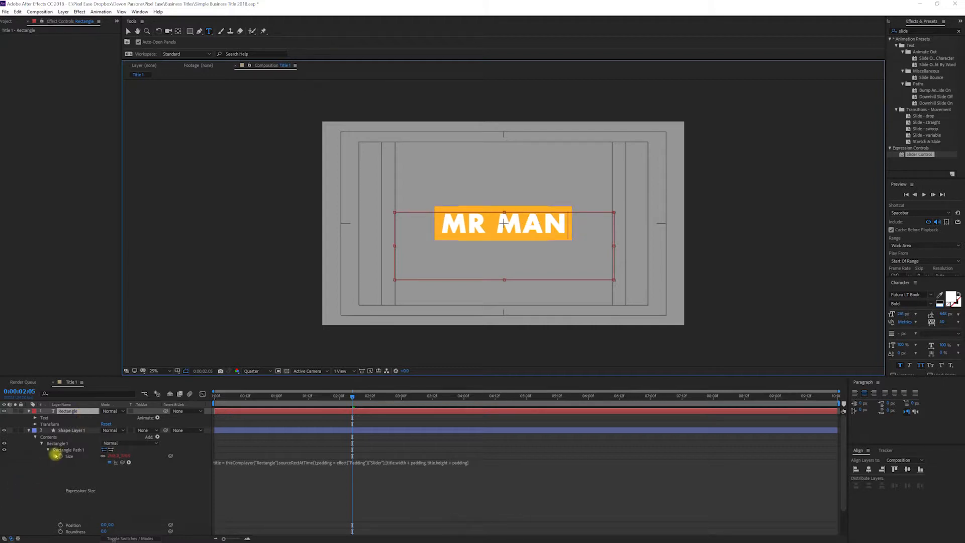
# Step: Set a Scale keyframe on the orange shape layer at 0:00:01:00
pyautogui.click(72, 430)
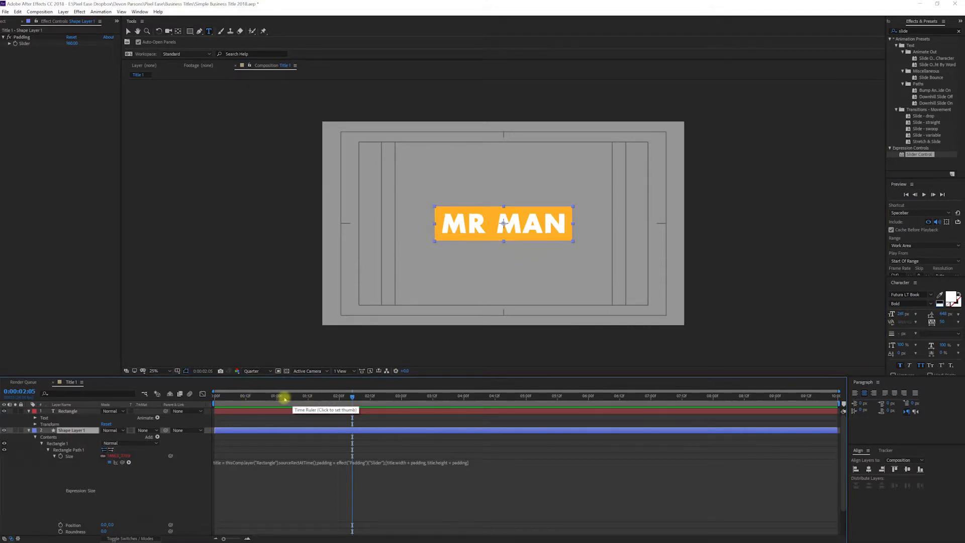
pyautogui.click(277, 397)
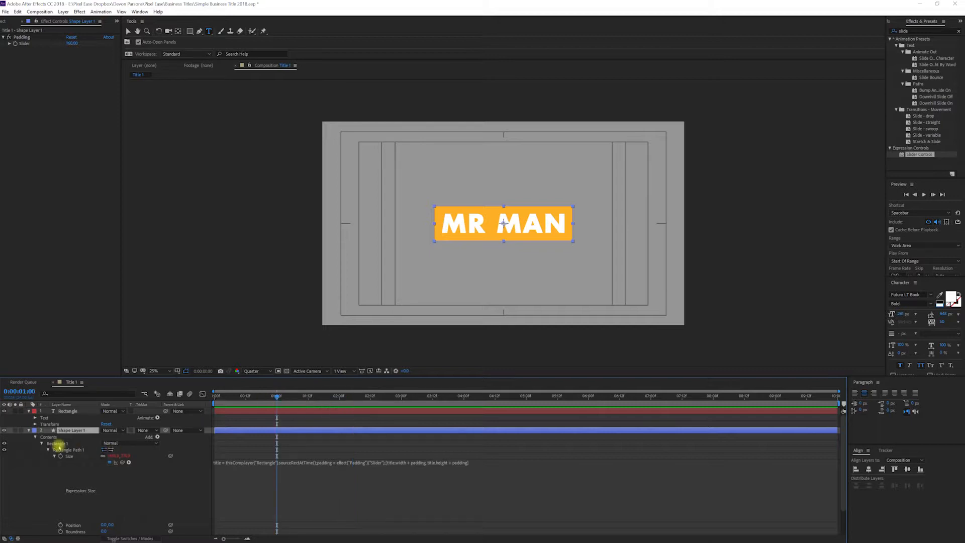
pyautogui.press('s')
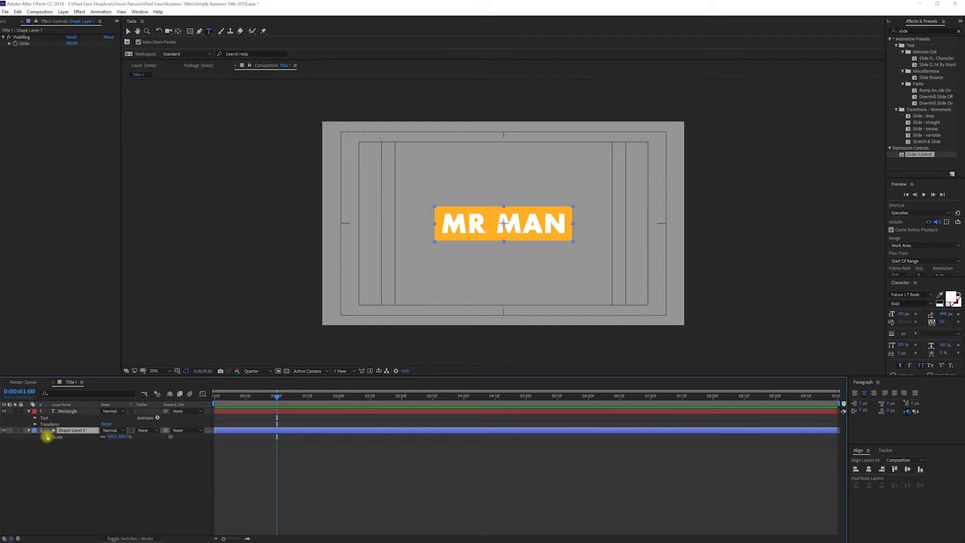
pyautogui.click(48, 437)
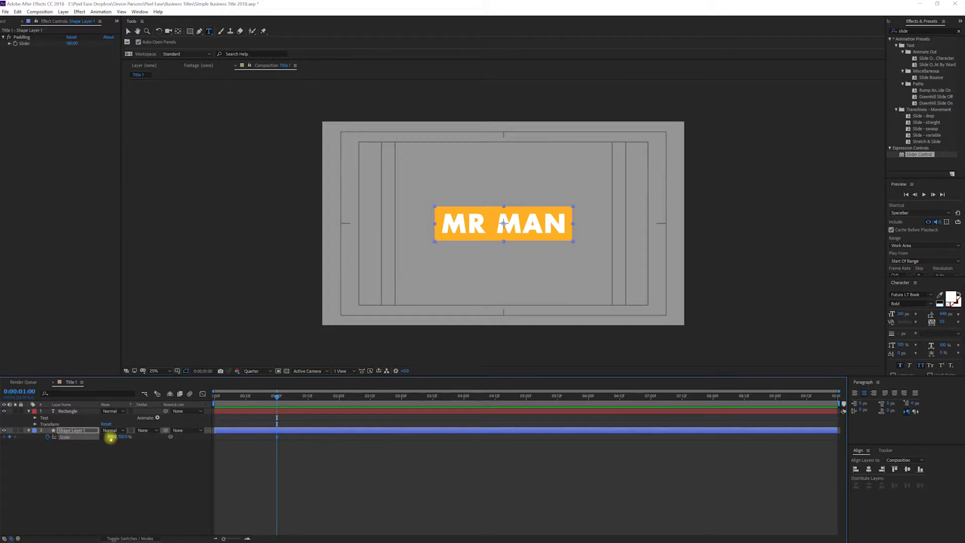
# Step: Unlink the shape layer's scale proportions and keyframe its horizontal scale at 0% at 0:00:00:04
pyautogui.hotkey('ctrl', 'shift', 'Left')
pyautogui.hotkey('ctrl', 'shift', 'Left')
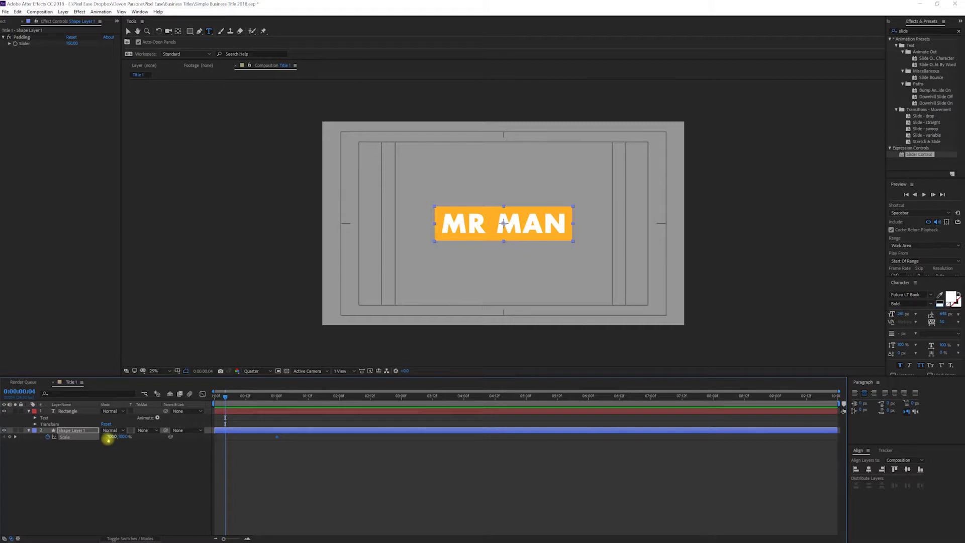
pyautogui.click(108, 439)
pyautogui.write('0')
pyautogui.press('Return')
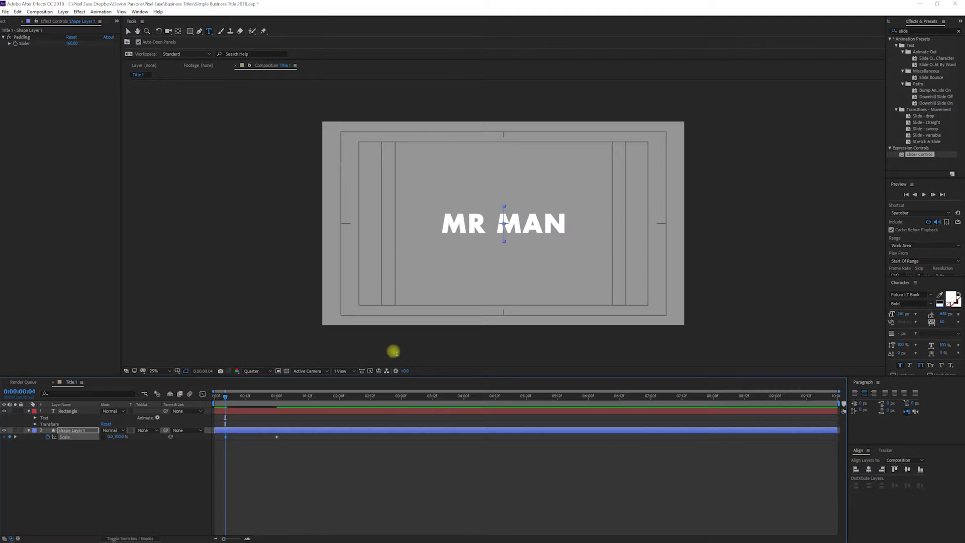
# Step: End the work area at about 0:00:01:20 and preview the rectangle's scale animation
pyautogui.moveTo(308, 395); pyautogui.dragTo(332, 396)
pyautogui.press('n')
pyautogui.press('space')
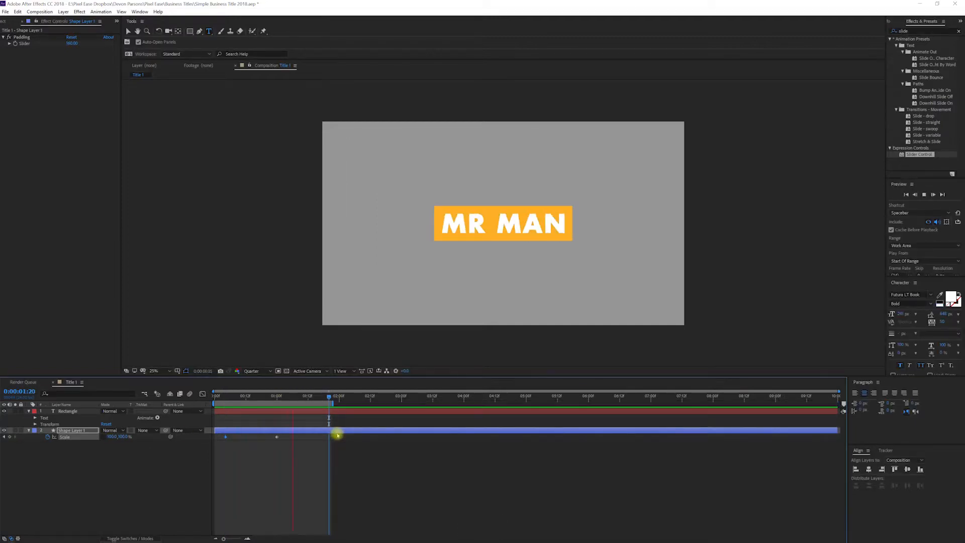
pyautogui.press('space')
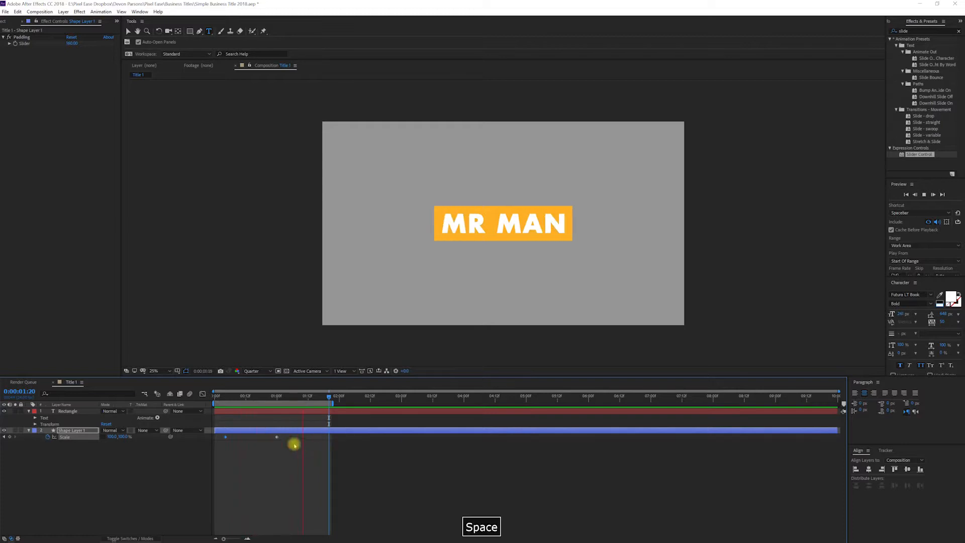
# Step: Apply Easy Ease to both Scale keyframes of the shape layer and preview the animation
pyautogui.moveTo(291, 436); pyautogui.dragTo(221, 442)
pyautogui.press('F9')
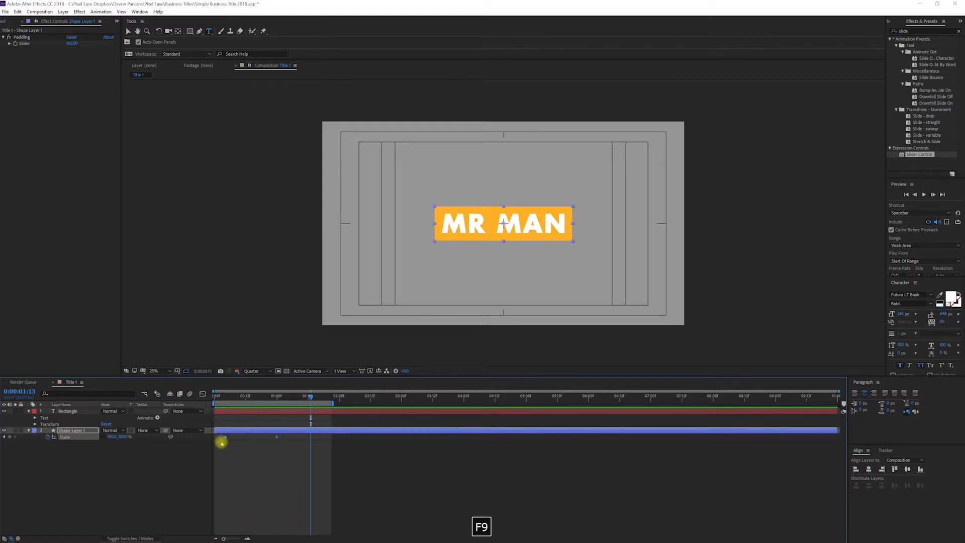
pyautogui.press('space')
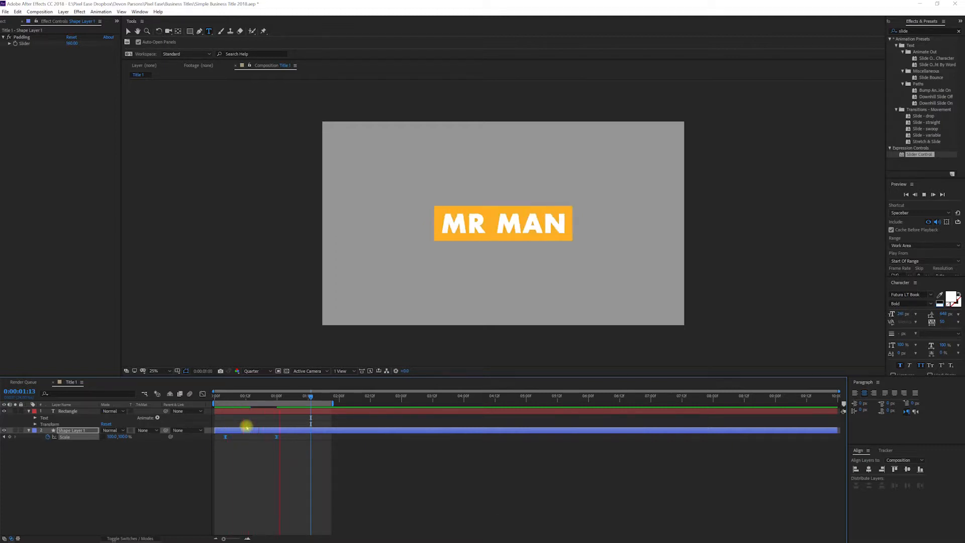
pyautogui.press('space')
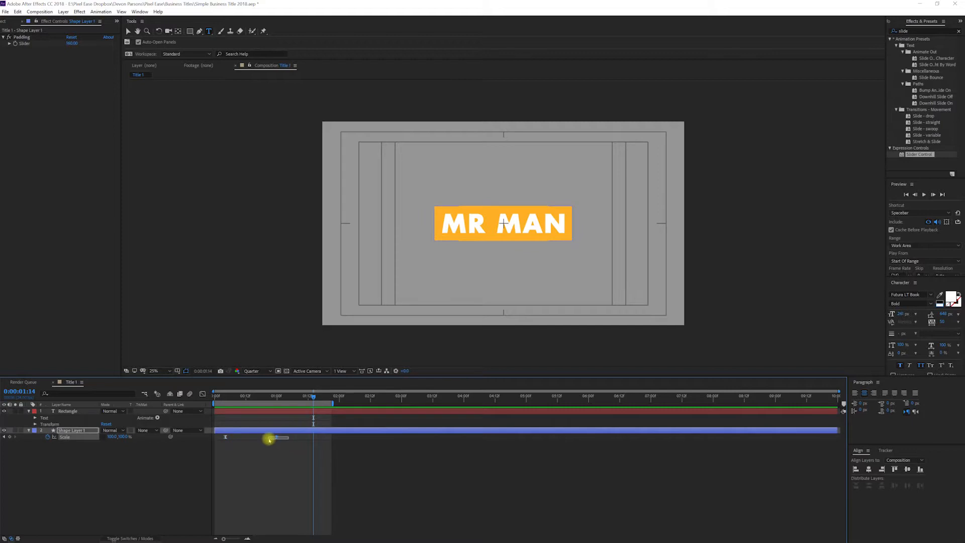
# Step: Ease Scale more gradually into its final keyframe by extending the incoming speed handle about halfway toward the first keyframe, and preview
pyautogui.click(203, 397)
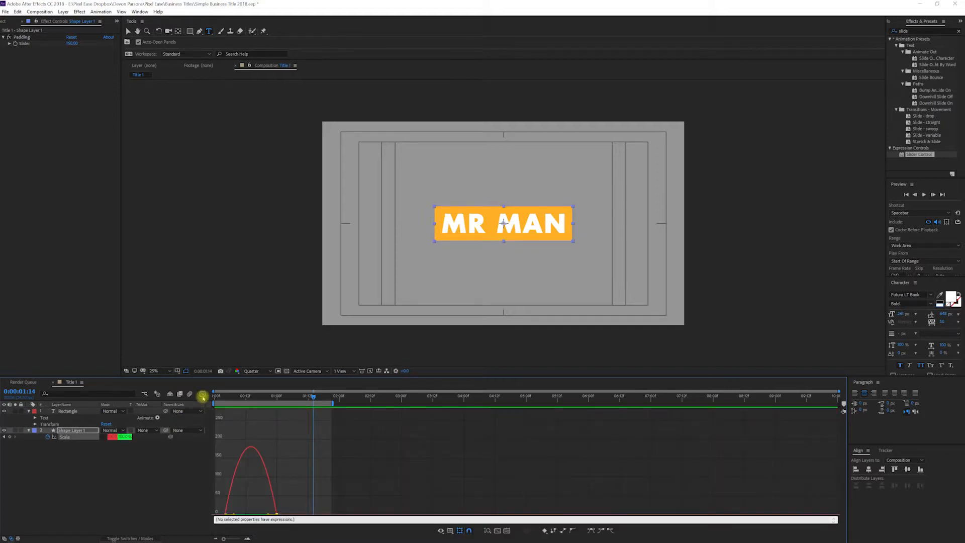
pyautogui.click(497, 532)
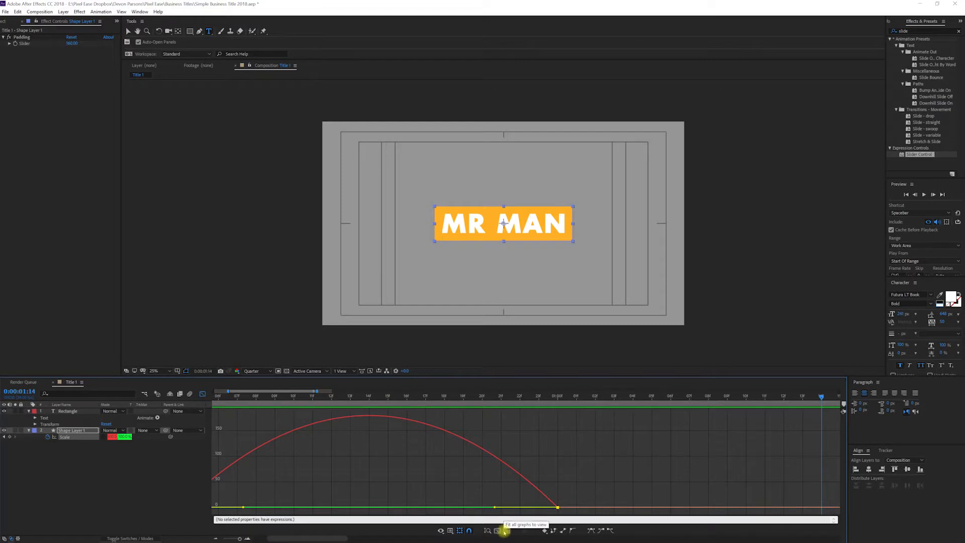
pyautogui.click(505, 532)
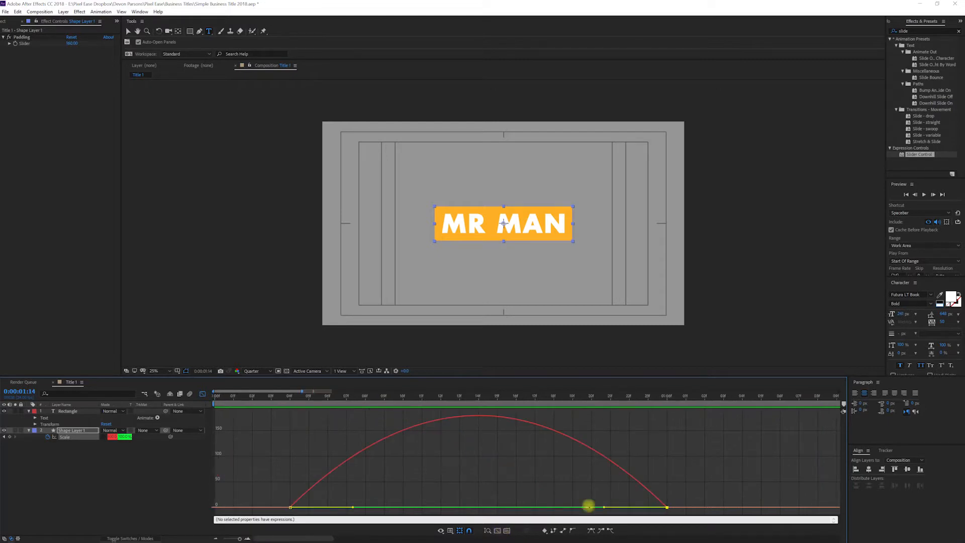
pyautogui.moveTo(604, 508); pyautogui.dragTo(447, 510)
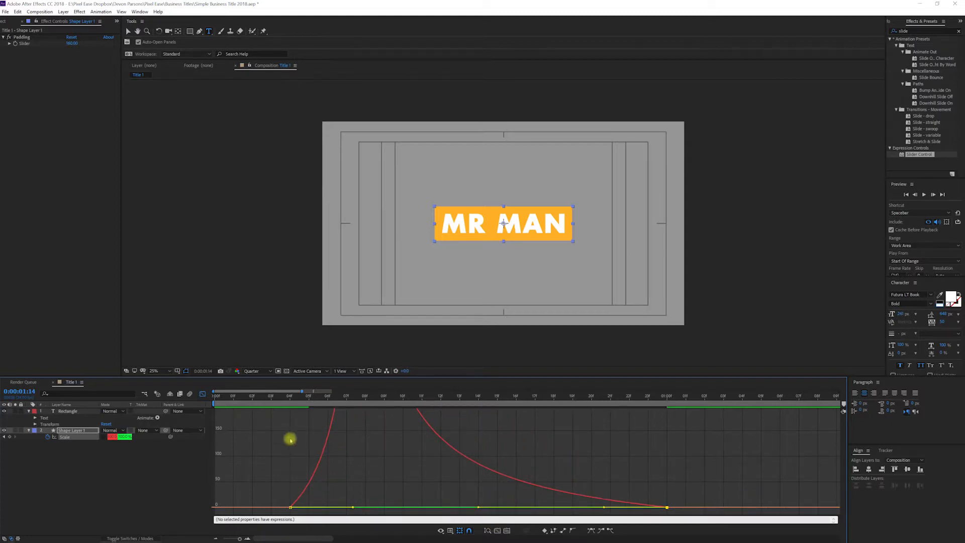
pyautogui.click(203, 394)
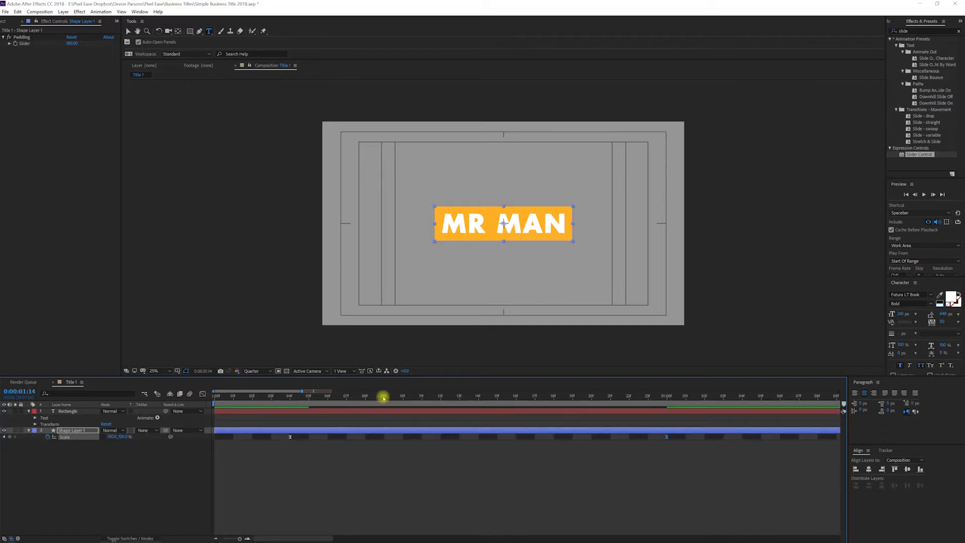
pyautogui.press('-')
pyautogui.press('space')
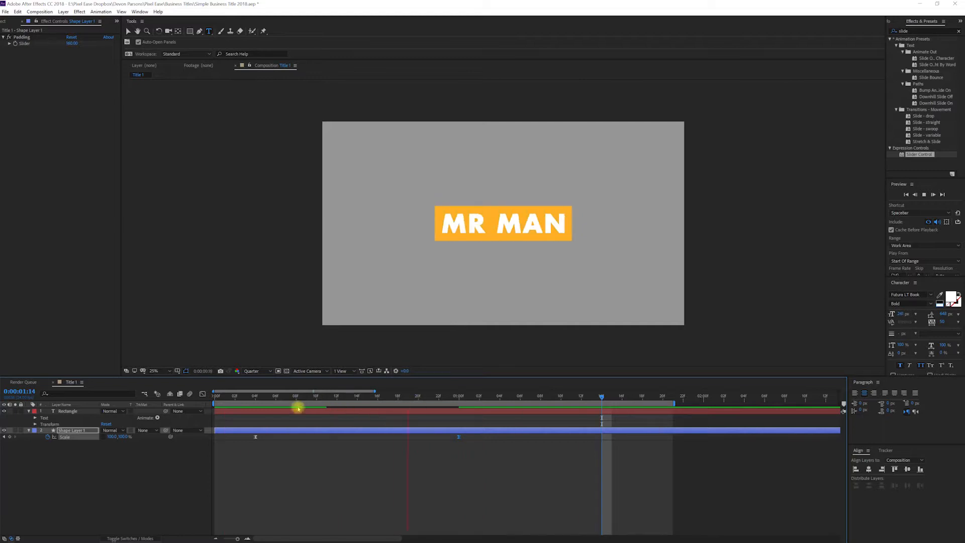
pyautogui.press('space')
# Step: Duplicate the orange shape layer above the Rectangle text layer, set it as the text's Alpha Matte, and preview the reveal
pyautogui.click(76, 431)
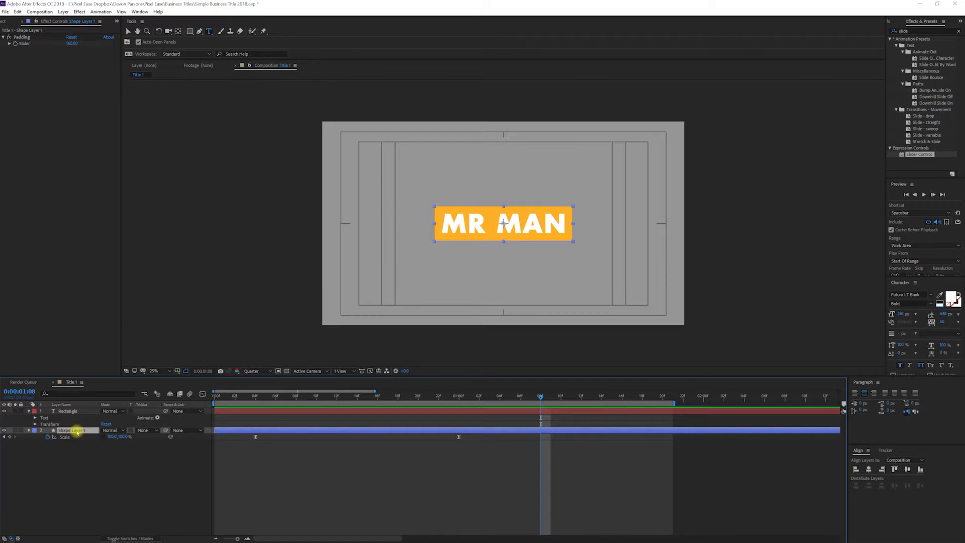
pyautogui.hotkey('ctrl', 'd')
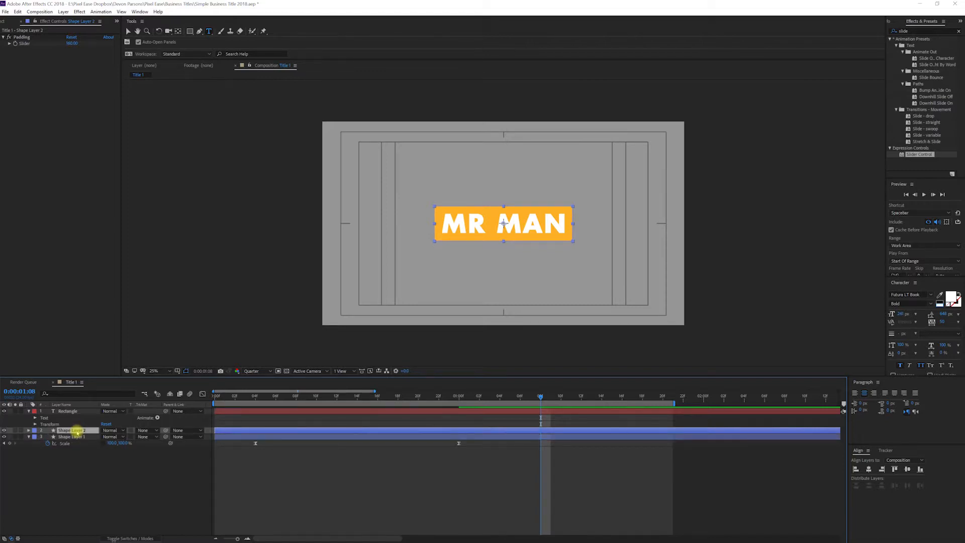
pyautogui.moveTo(77, 426); pyautogui.dragTo(78, 413)
pyautogui.click(151, 417)
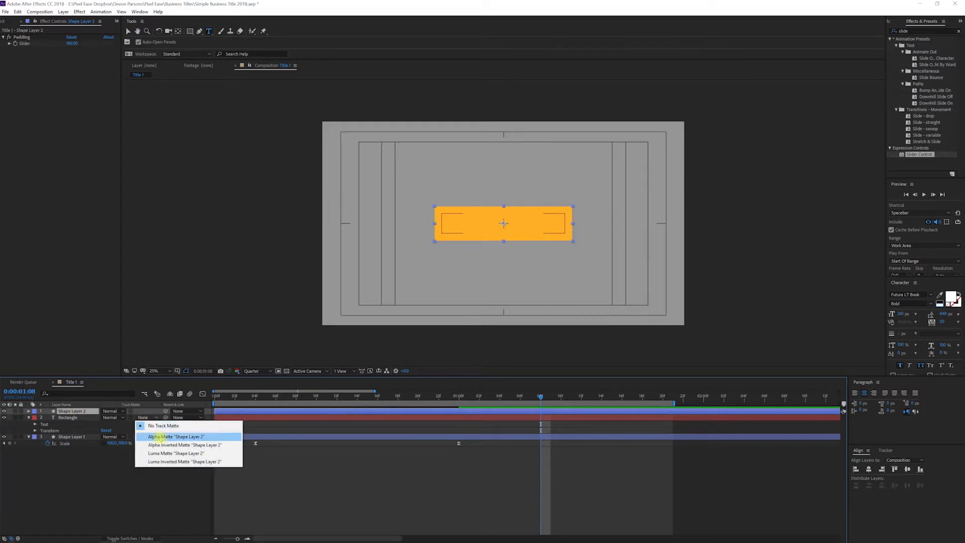
pyautogui.click(161, 437)
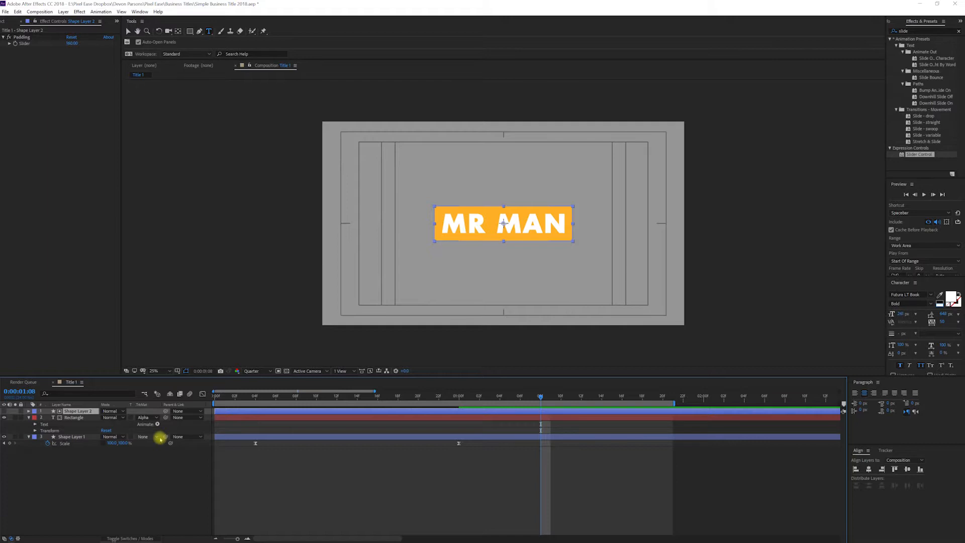
pyautogui.click(333, 397)
pyautogui.press('space')
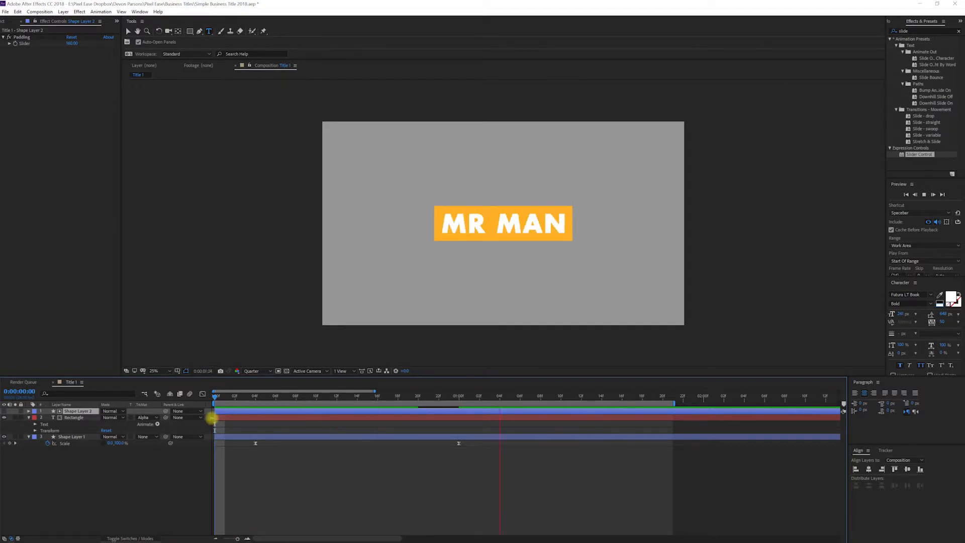
pyautogui.press('space')
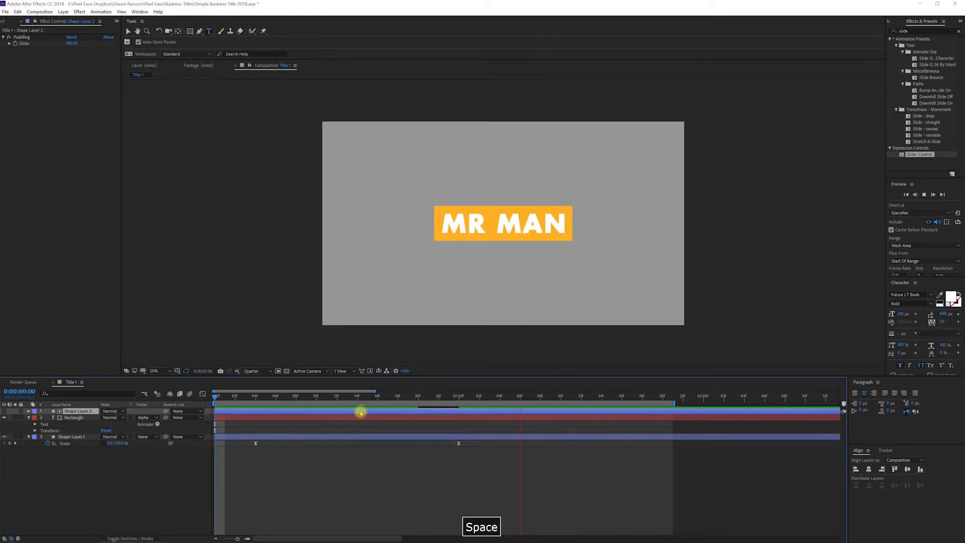
# Step: Set Position keyframes on the Rectangle text layer at 0:00:00:14 and 0:00:01:10
pyautogui.moveTo(359, 400); pyautogui.dragTo(438, 401)
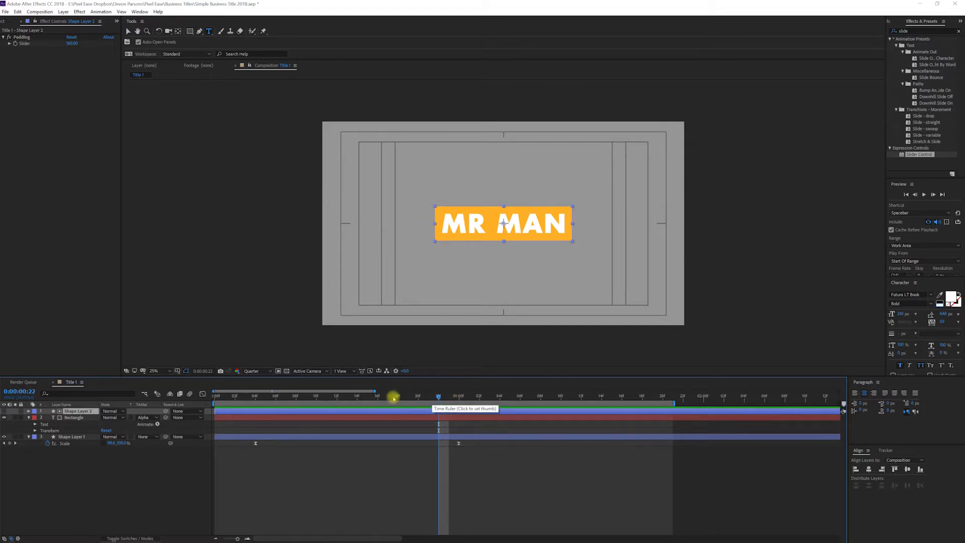
pyautogui.click(454, 400)
pyautogui.hotkey('ctrl', 'shift', 'Left')
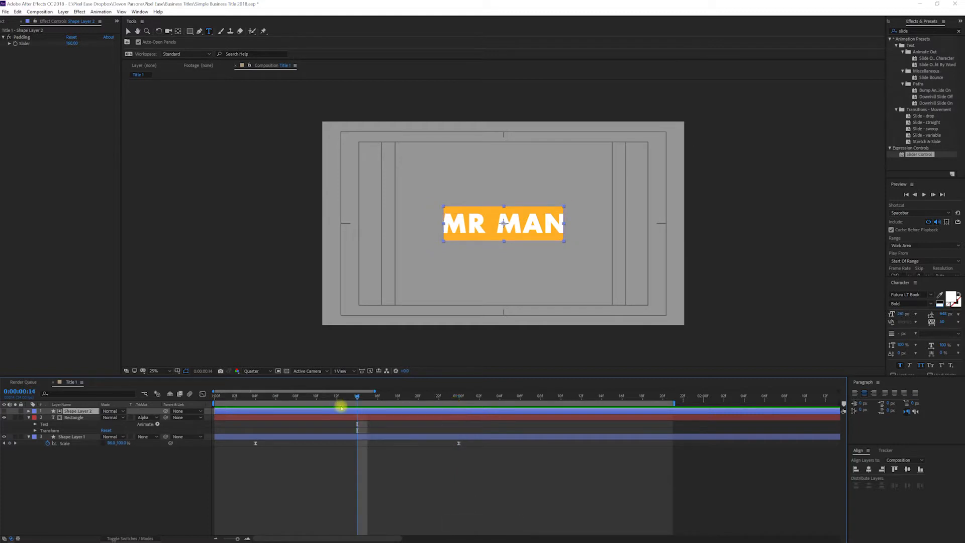
pyautogui.click(72, 418)
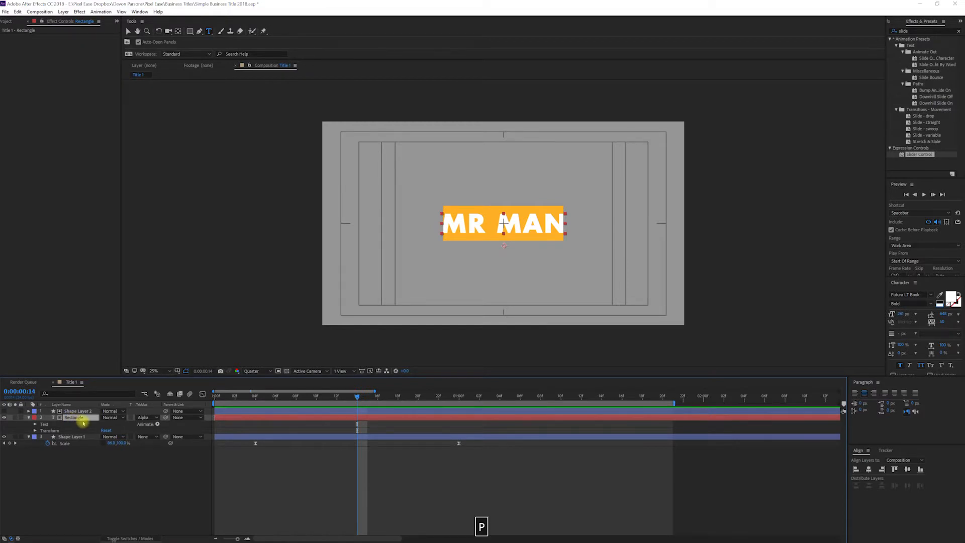
pyautogui.press('p')
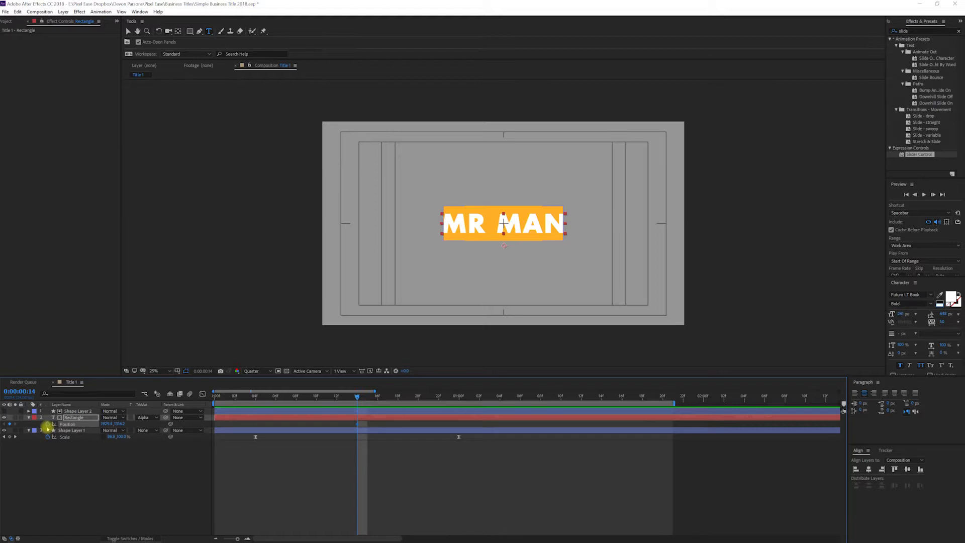
pyautogui.hotkey('ctrl', 'shift', 'Right')
pyautogui.hotkey('ctrl', 'shift', 'Right')
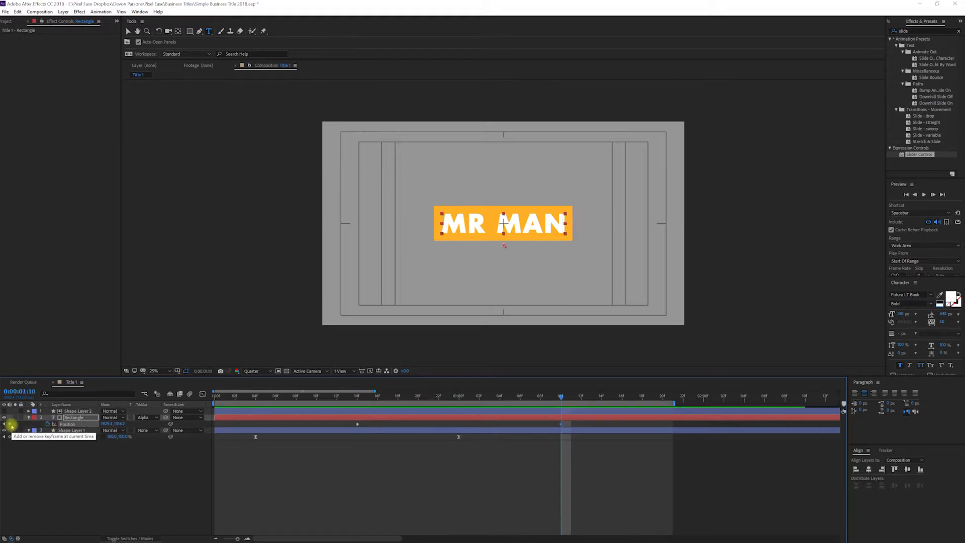
# Step: At 0:00:00:14, lower the text to the orange rectangle's bottom edge and apply Easy Ease to both Position keyframes
pyautogui.hotkey('ctrl', 'shift', 'Left')
pyautogui.hotkey('ctrl', 'shift', 'Left')
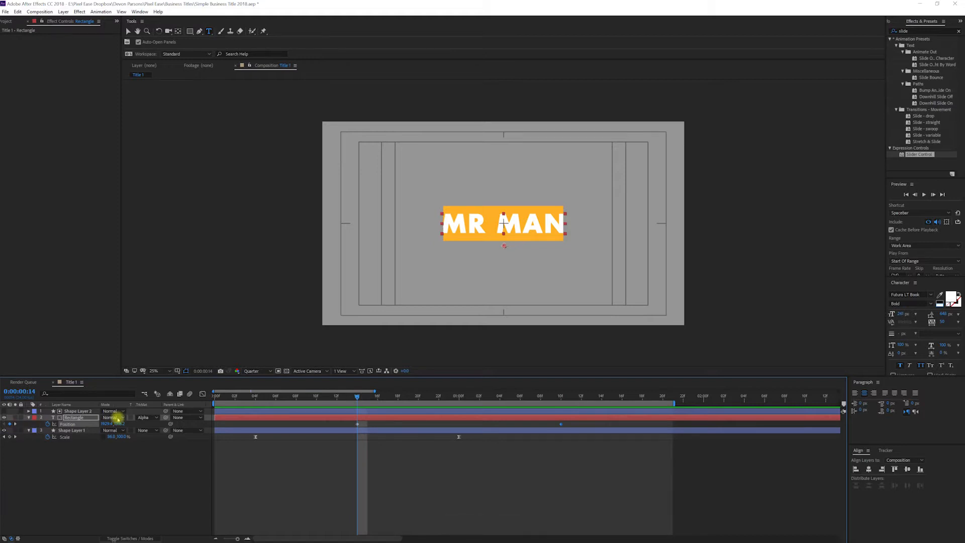
pyautogui.press('v')
pyautogui.moveTo(470, 224); pyautogui.dragTo(471, 246)
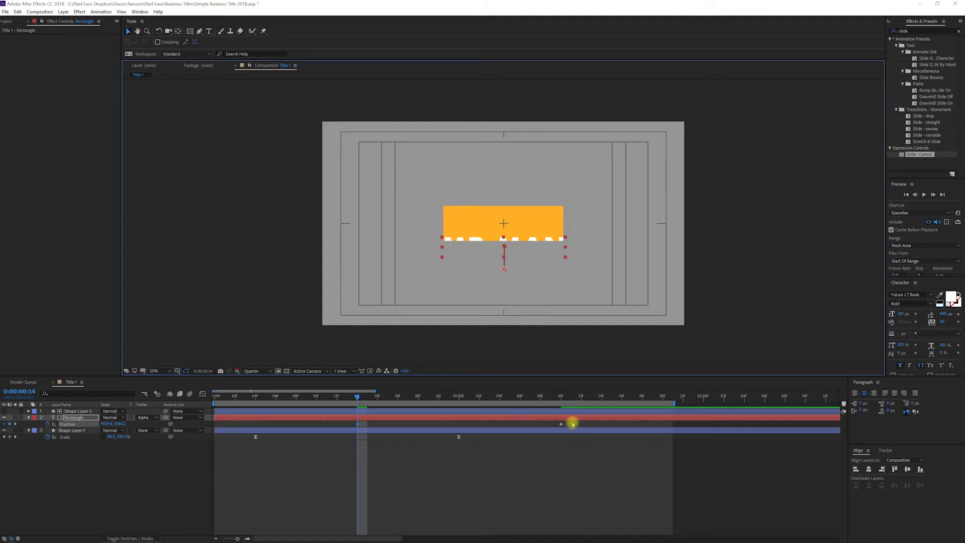
pyautogui.moveTo(573, 423); pyautogui.dragTo(344, 428)
pyautogui.press('F9')
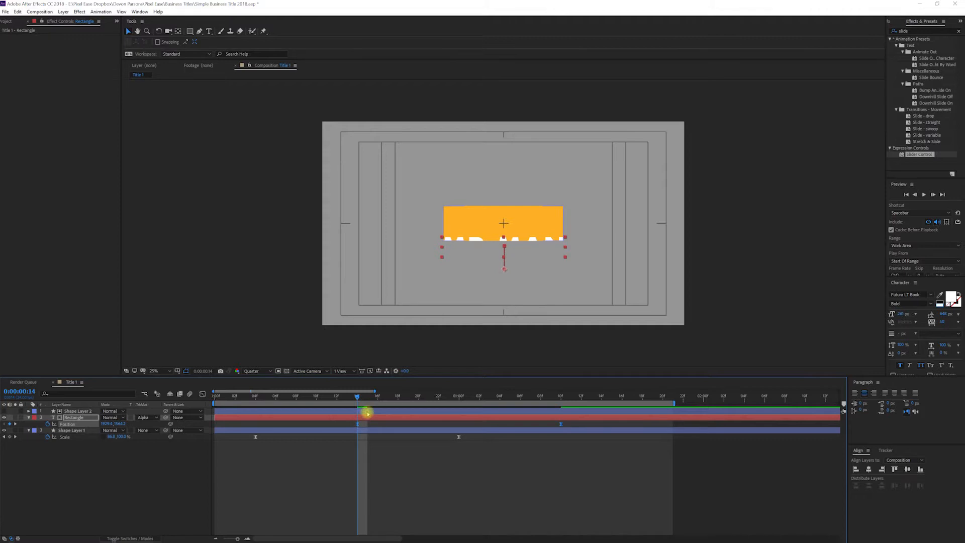
# Step: Shift the Shape Layer 2 matte slightly upward to hide the lowered text completely, and preview the animation
pyautogui.click(366, 411)
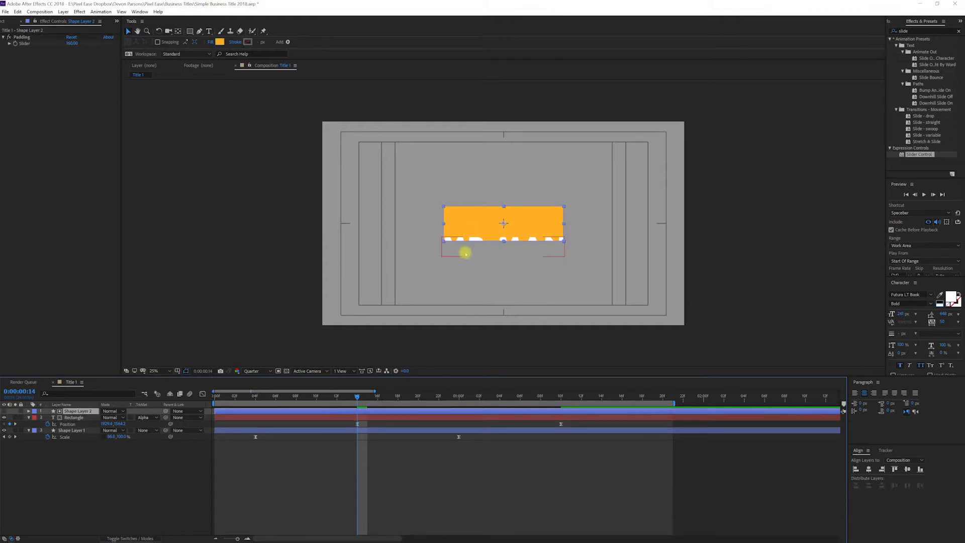
pyautogui.click(476, 225)
pyautogui.moveTo(475, 225); pyautogui.dragTo(476, 220)
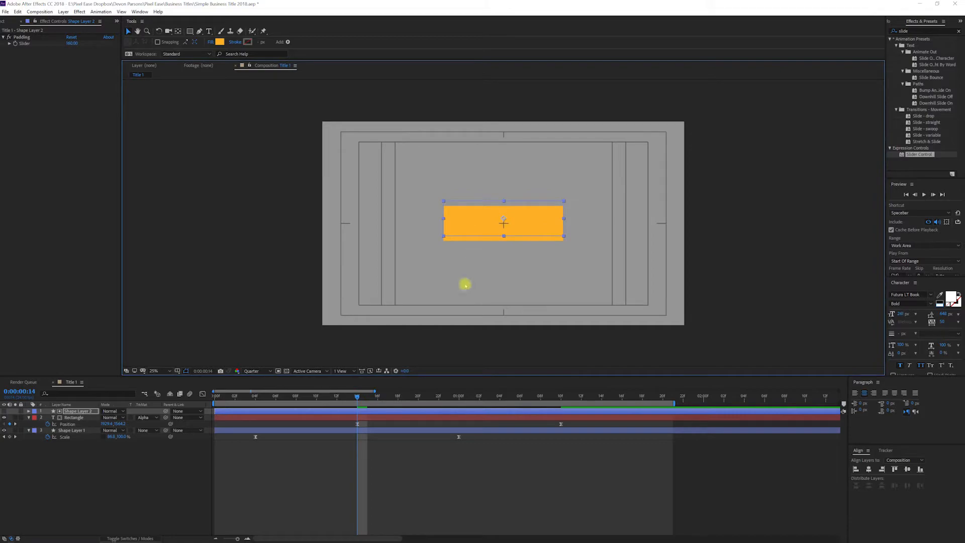
pyautogui.moveTo(360, 398); pyautogui.dragTo(377, 397)
pyautogui.press('space')
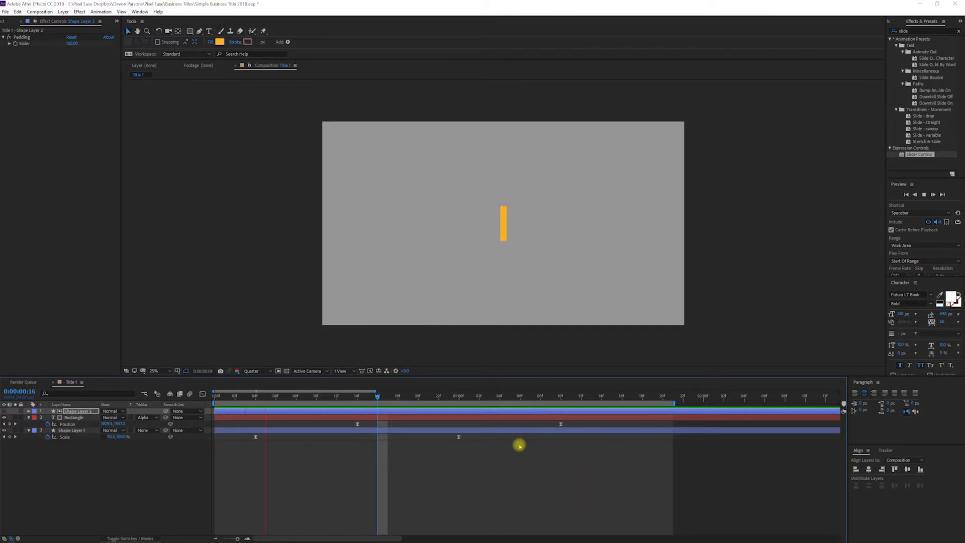
pyautogui.press('space')
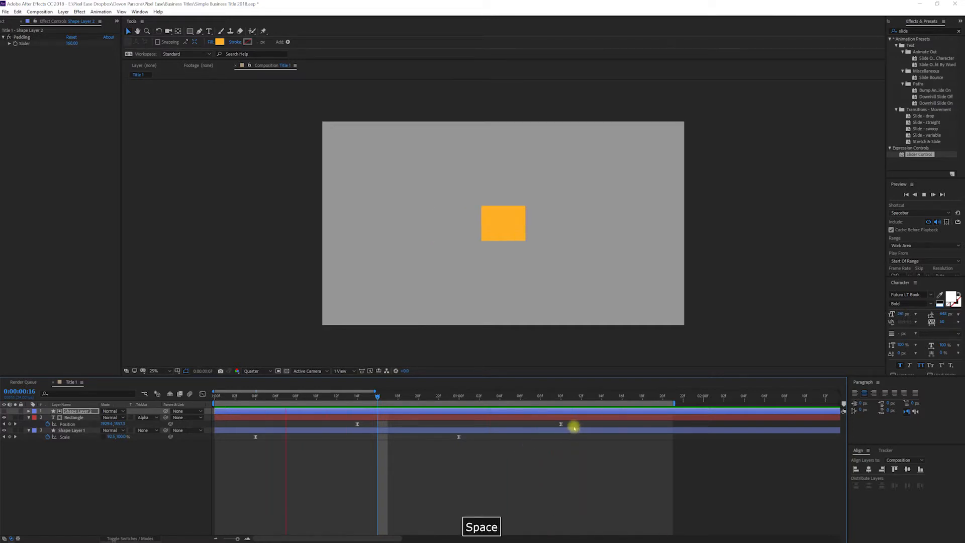
# Step: Ease the text's Position more gradually into its last keyframe by extending the incoming speed handle about halfway back, and preview
pyautogui.click(561, 424)
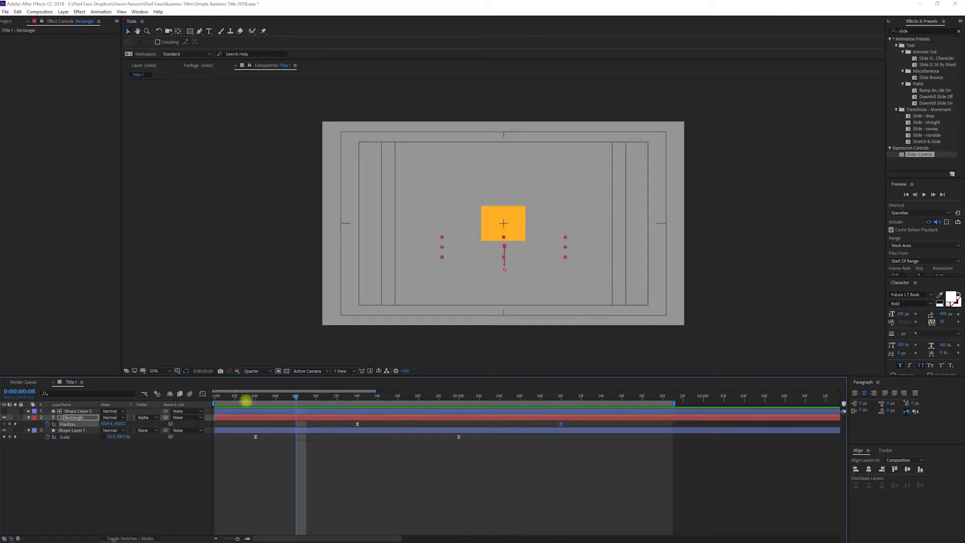
pyautogui.click(202, 394)
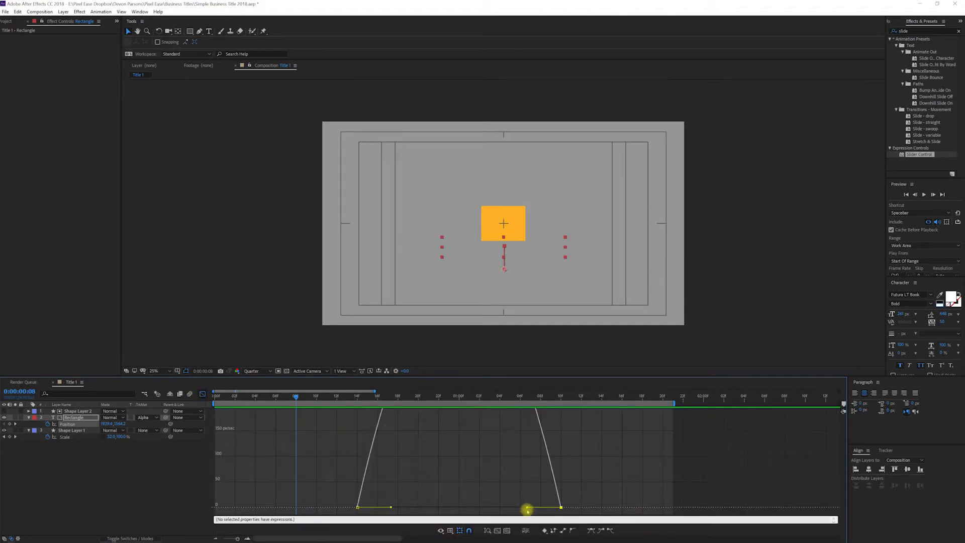
pyautogui.moveTo(526, 508); pyautogui.dragTo(440, 510)
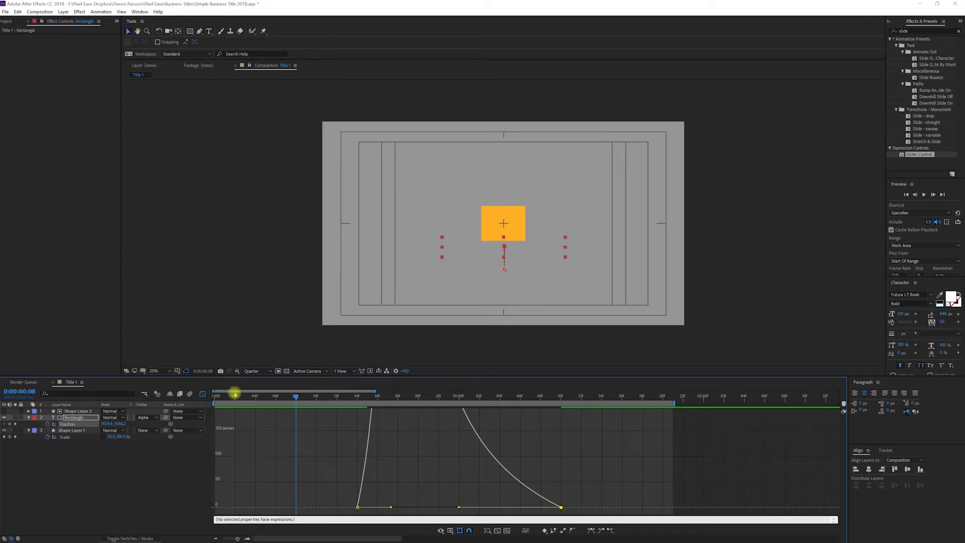
pyautogui.click(201, 394)
pyautogui.press('space')
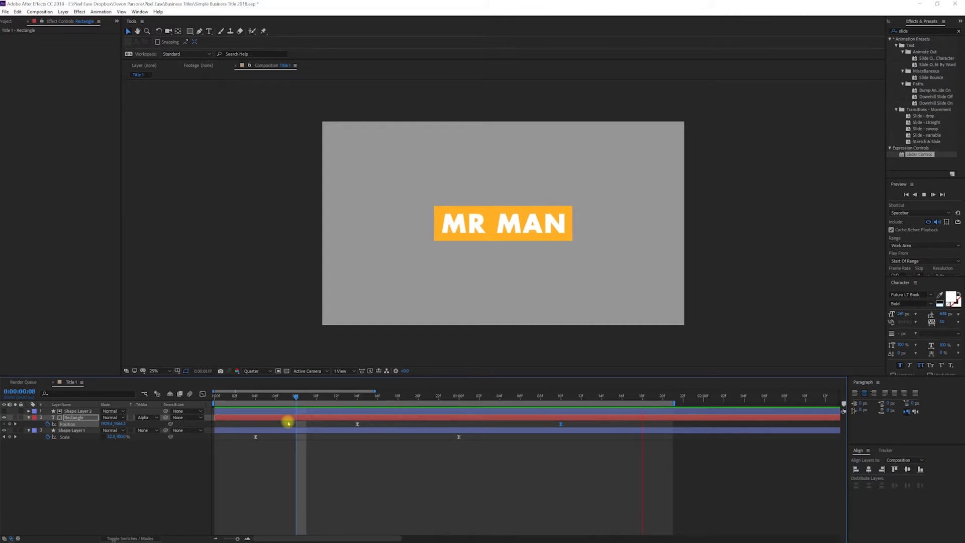
pyautogui.press('space')
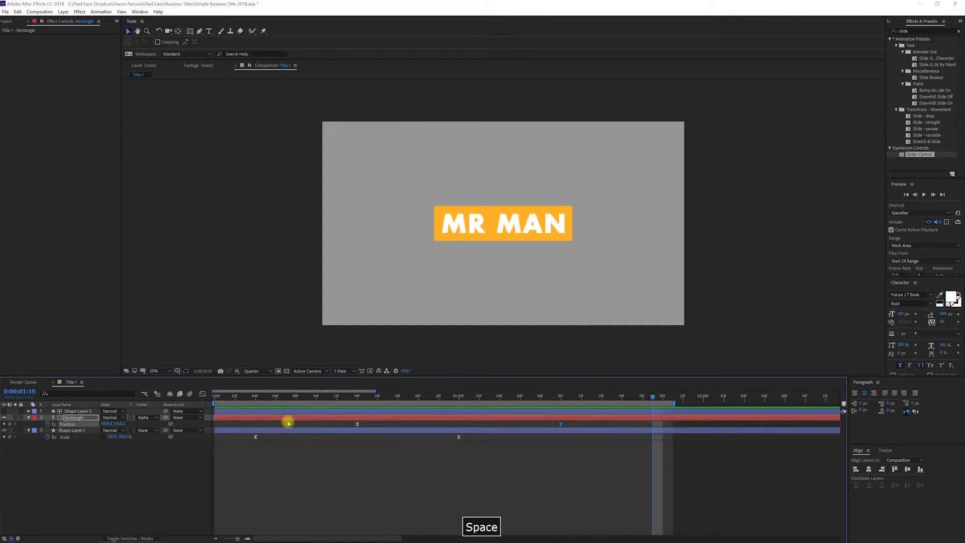
# Step: Extend the end of the work area to about 0:00:07:12
pyautogui.press('-')
pyautogui.press('-')
pyautogui.press('-')
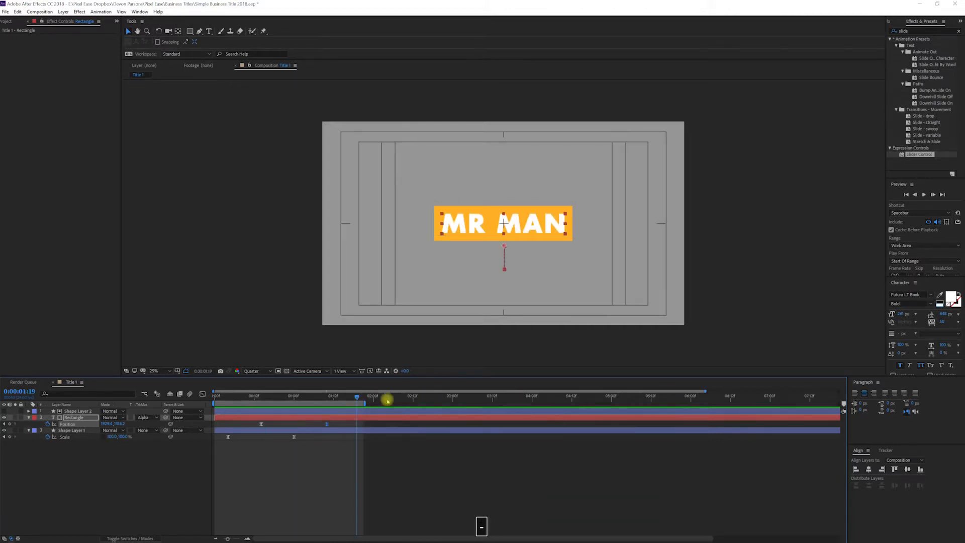
pyautogui.moveTo(363, 403); pyautogui.dragTo(807, 404)
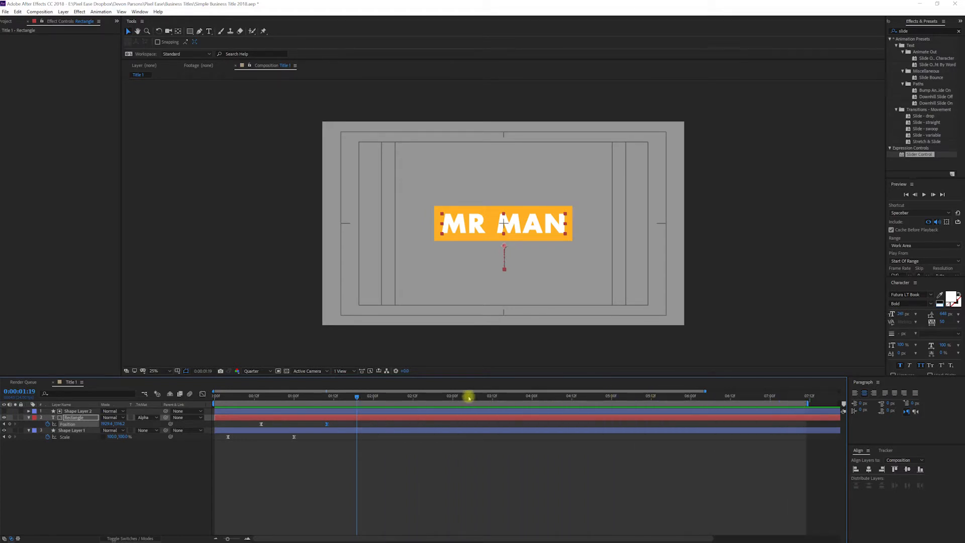
# Step: Copy both Position keyframes of the Rectangle text layer and paste them at 0:00:05:00
pyautogui.click(411, 397)
pyautogui.moveTo(422, 401); pyautogui.dragTo(610, 409)
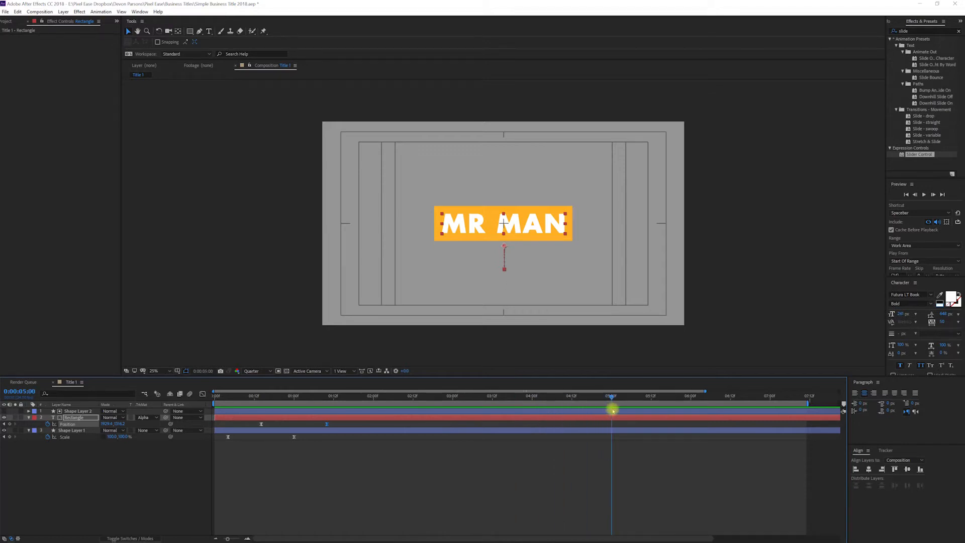
pyautogui.moveTo(341, 426); pyautogui.dragTo(255, 427)
pyautogui.hotkey('ctrl', 'c')
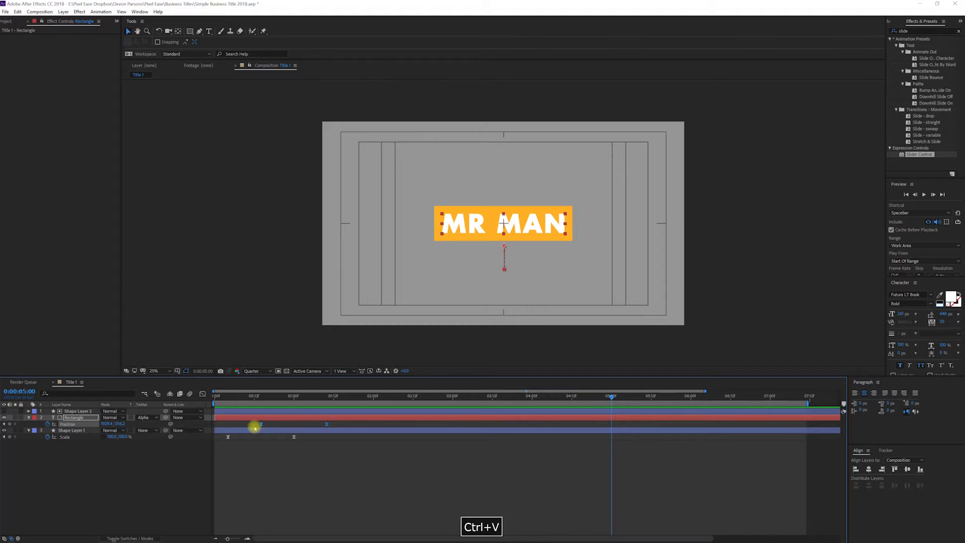
pyautogui.hotkey('ctrl', 'v')
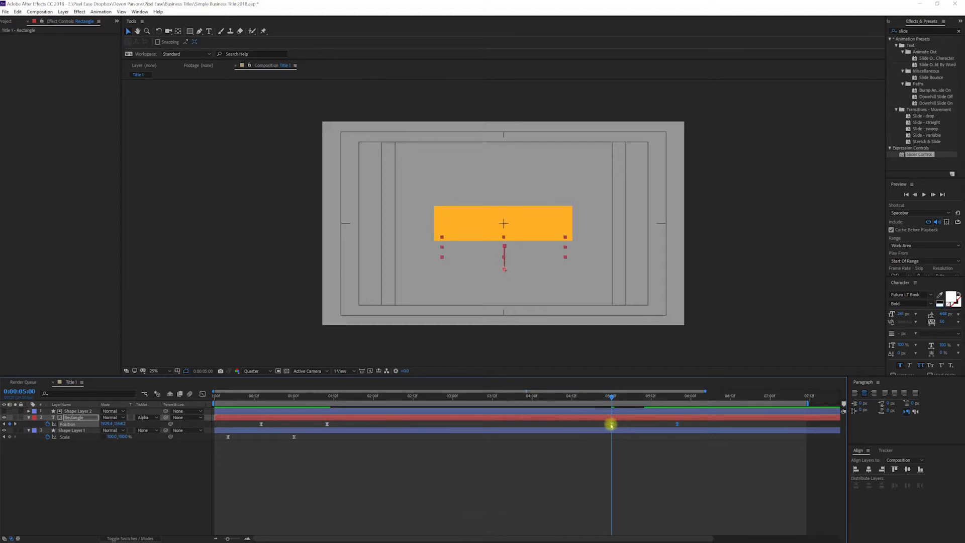
# Step: Time-reverse the pair of Position keyframes pasted at 0:00:05:00 on the Rectangle text layer
pyautogui.rightClick(611, 425)
pyautogui.moveTo(651, 517)
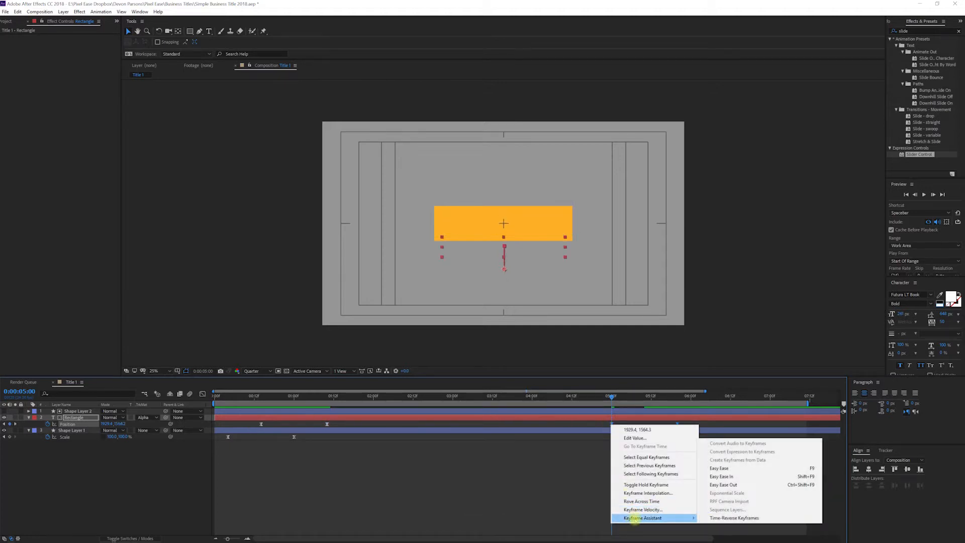
pyautogui.click(720, 518)
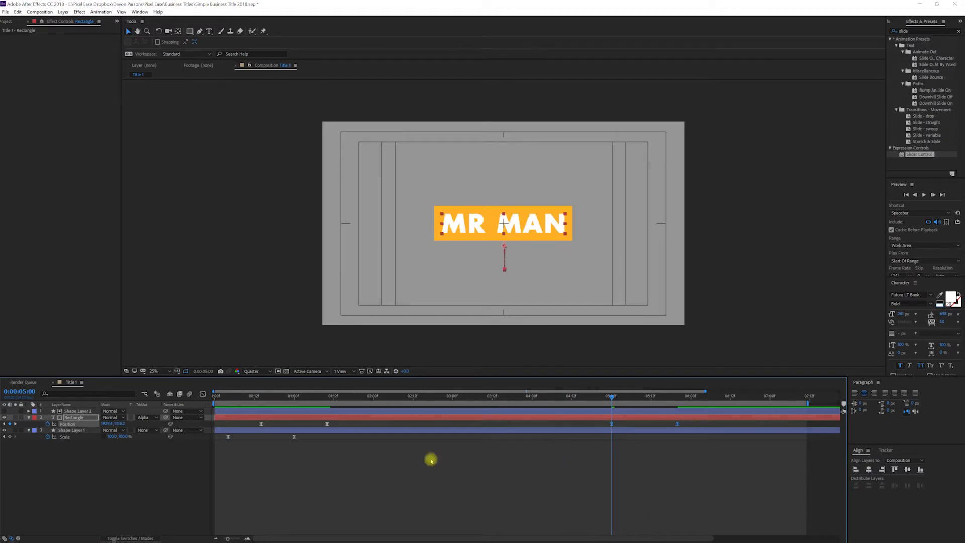
# Step: Copy both Scale keyframes of Shape Layer 1, paste them at 0:00:05:10 and time-reverse the pasted pair
pyautogui.moveTo(319, 438); pyautogui.dragTo(225, 443)
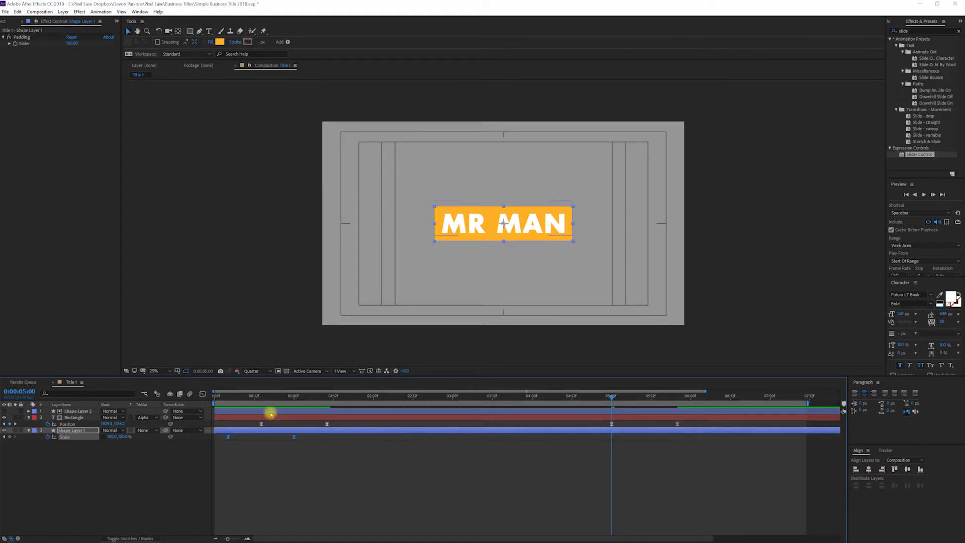
pyautogui.hotkey('ctrl', 'c')
pyautogui.hotkey('ctrl', 'shift', 'Right')
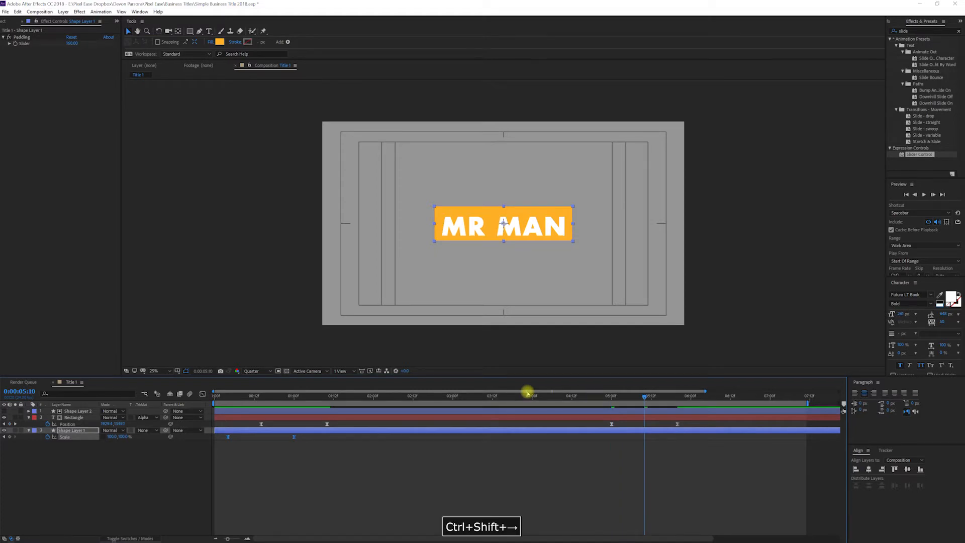
pyautogui.hotkey('ctrl', 'v')
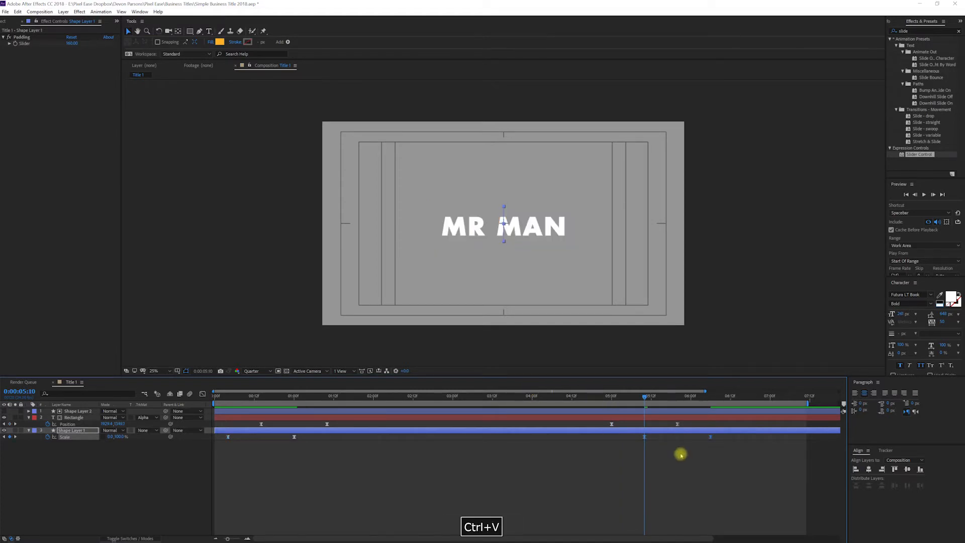
pyautogui.rightClick(644, 437)
pyautogui.moveTo(676, 530)
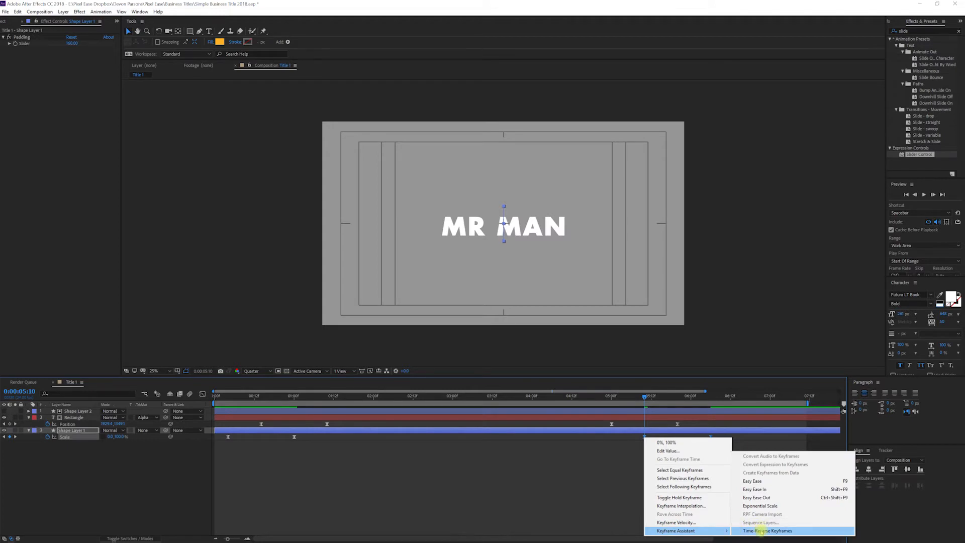
pyautogui.click(762, 530)
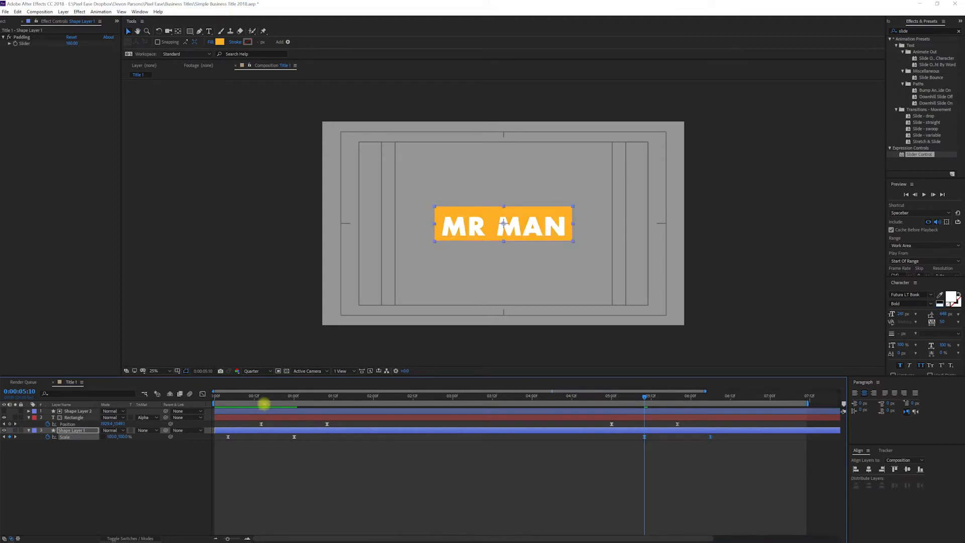
# Step: Reveal the keyframes of Shape Layer 2 and delete both of its Scale keyframes
pyautogui.click(258, 414)
pyautogui.press('u')
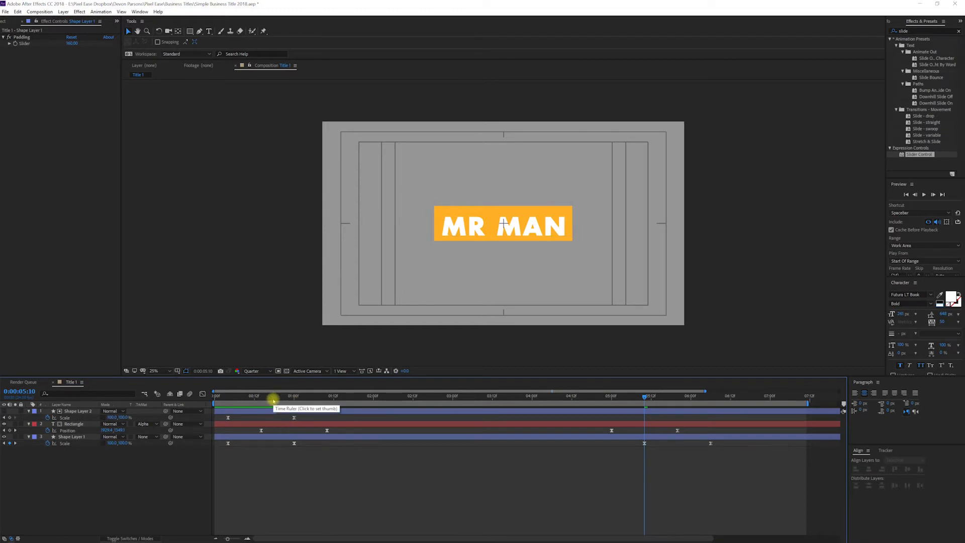
pyautogui.moveTo(280, 399); pyautogui.dragTo(298, 400)
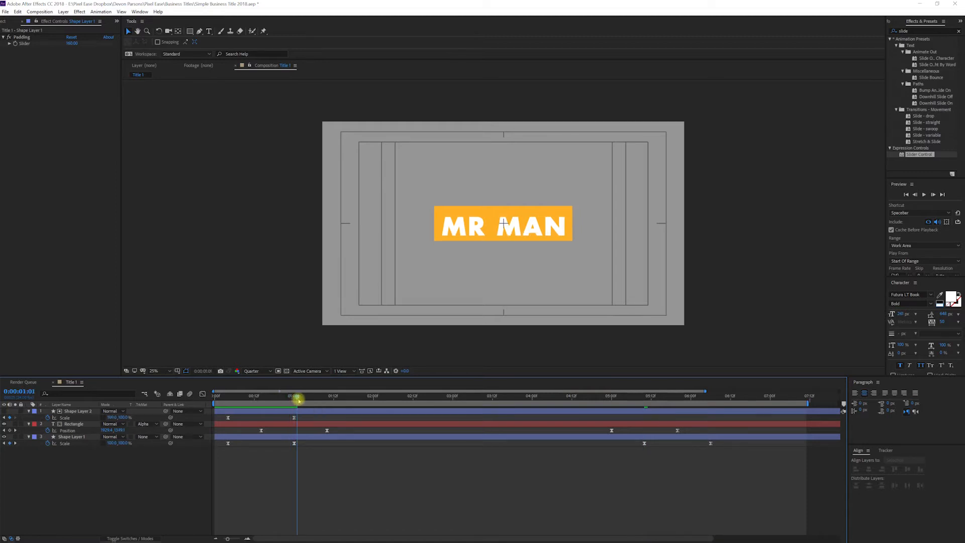
pyautogui.moveTo(298, 400); pyautogui.dragTo(219, 422)
pyautogui.press('Delete')
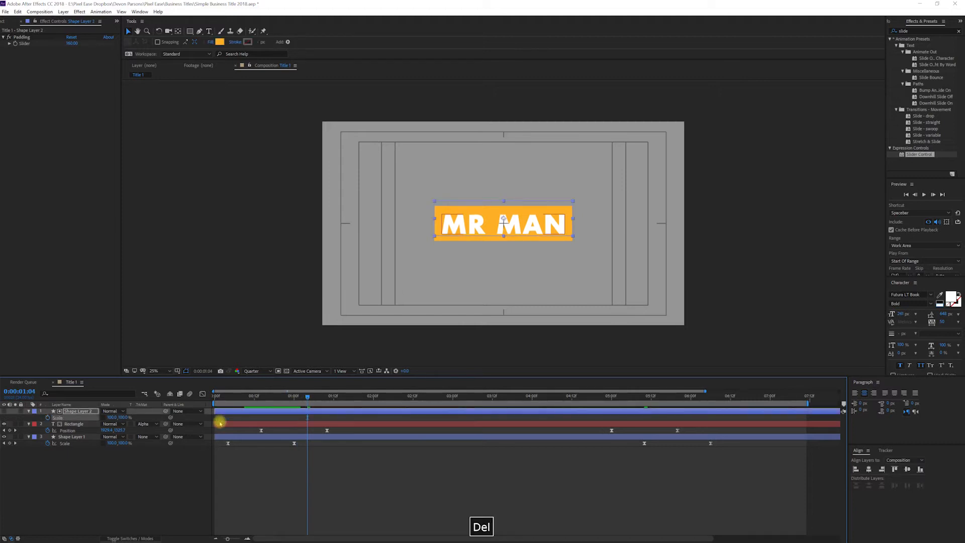
# Step: Save the project and preview the full in-and-out animation of Title 1
pyautogui.hotkey('ctrl', 's')
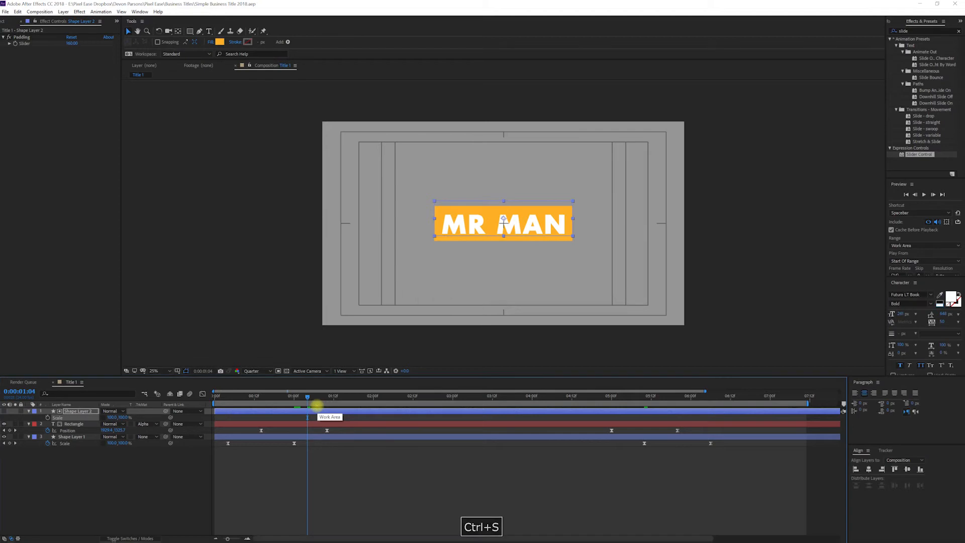
pyautogui.press('space')
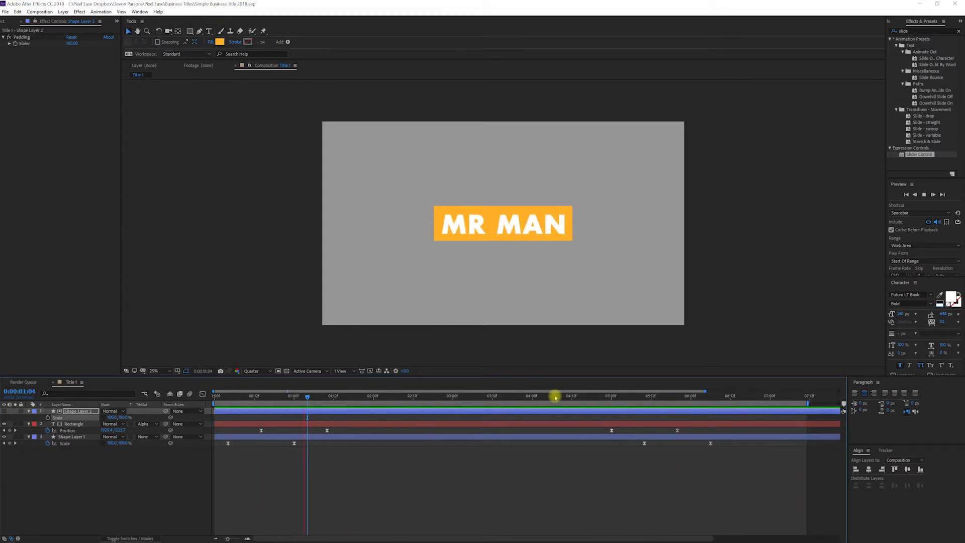
pyautogui.press('space')
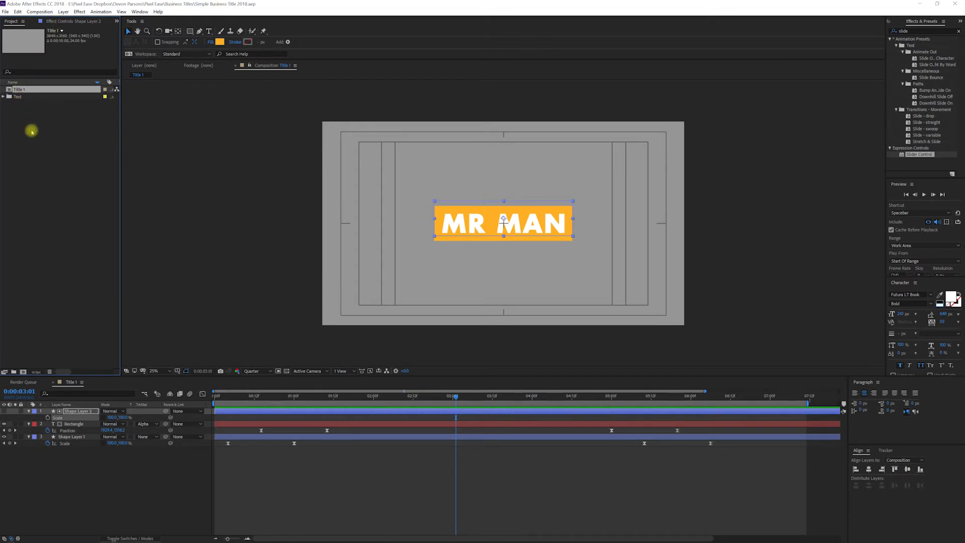
# Step: Duplicate the Title 1 composition, name the copy "Title 2" and open it
pyautogui.hotkey('ctrl', 'd')
pyautogui.press('Return')
pyautogui.write('0')
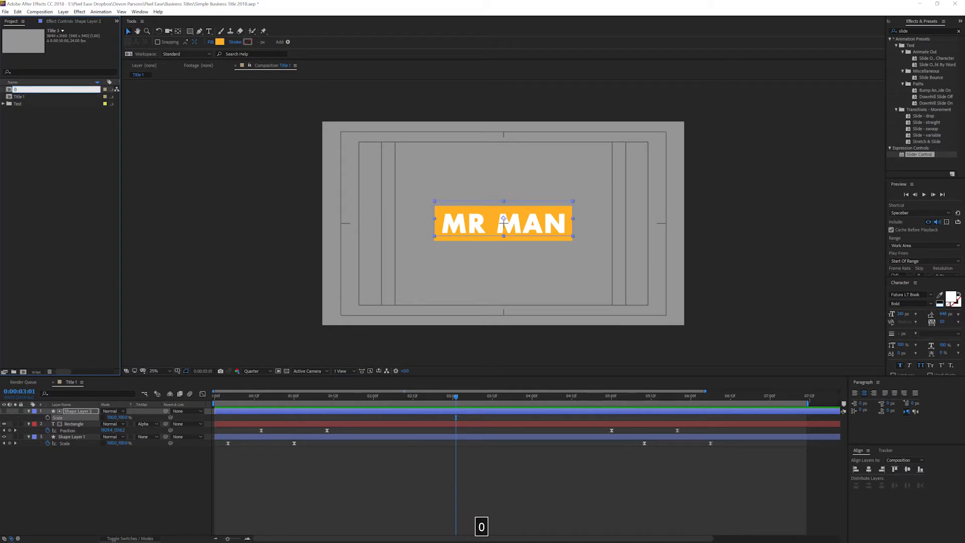
pyautogui.press('BackSpace')
pyautogui.write('Title 2')
pyautogui.press('Return')
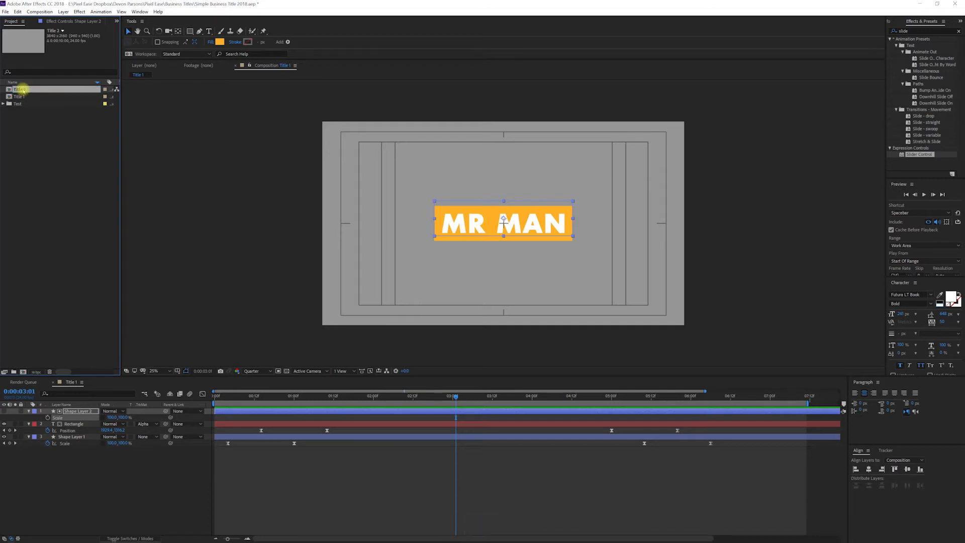
pyautogui.doubleClick(20, 90)
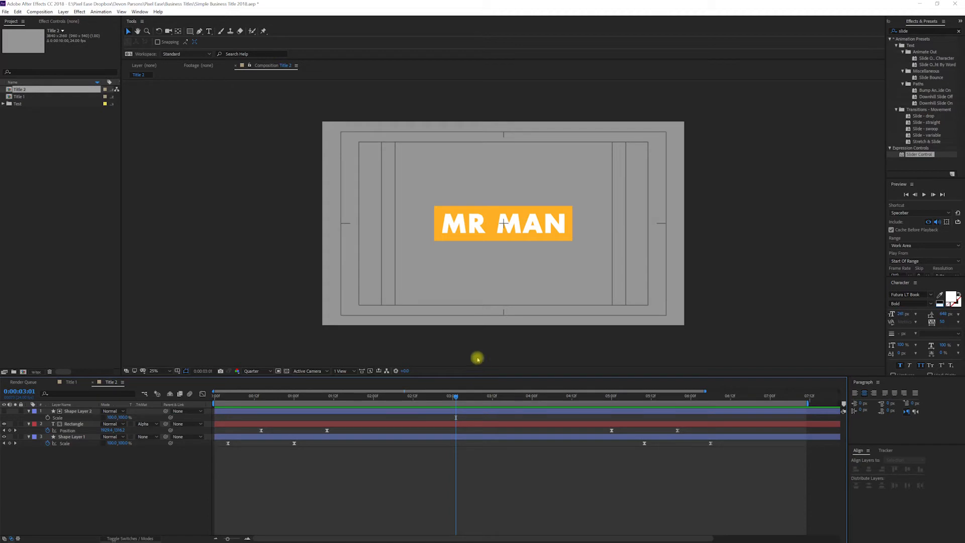
# Step: Replace the text in Title 2 with "OWNER OF THINGS", widening its text box to keep it on one line, and preview
pyautogui.click(522, 220)
pyautogui.doubleClick(520, 221)
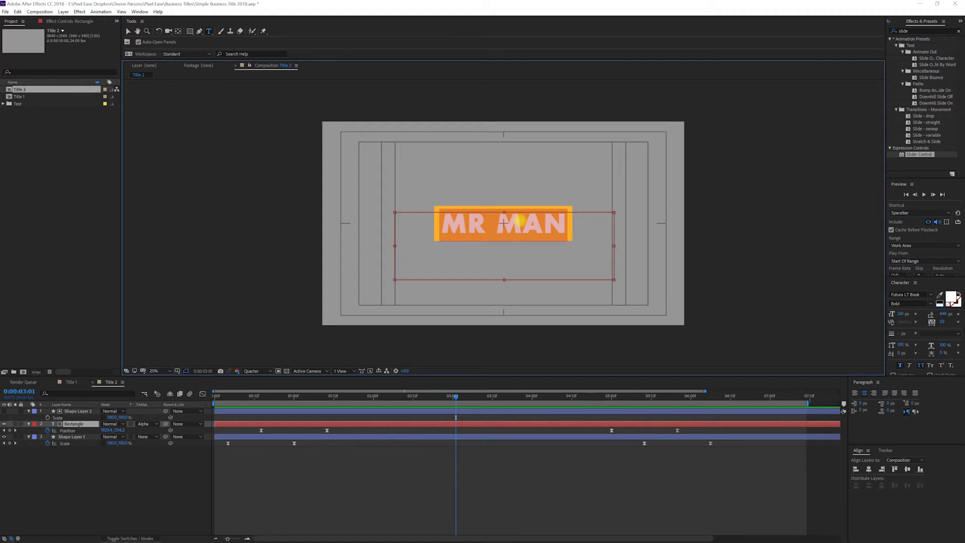
pyautogui.write('OWNER O')
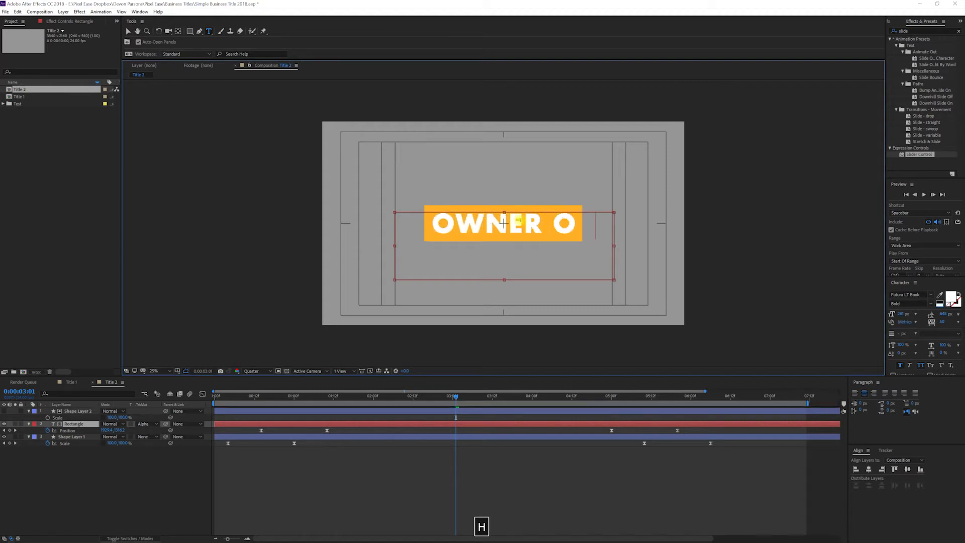
pyautogui.write('F')
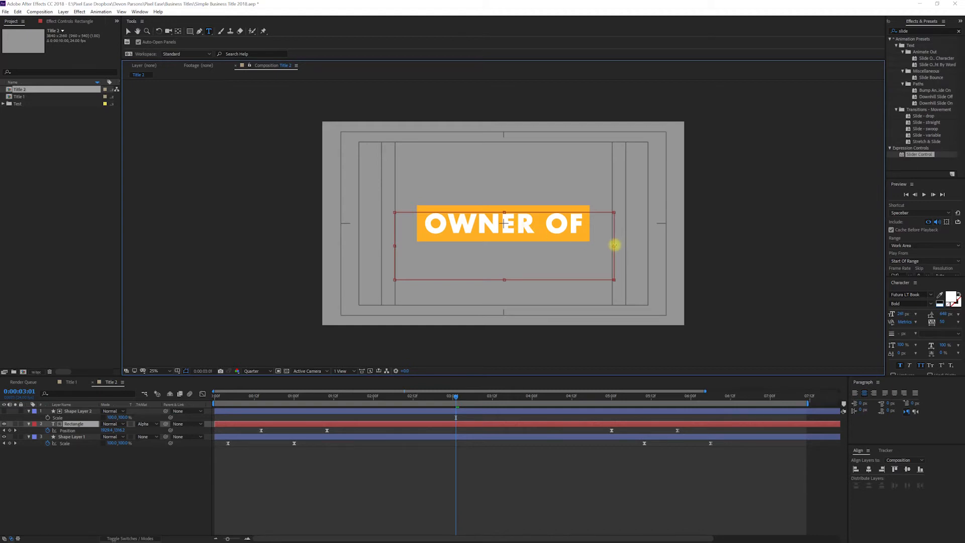
pyautogui.moveTo(619, 245); pyautogui.dragTo(682, 246)
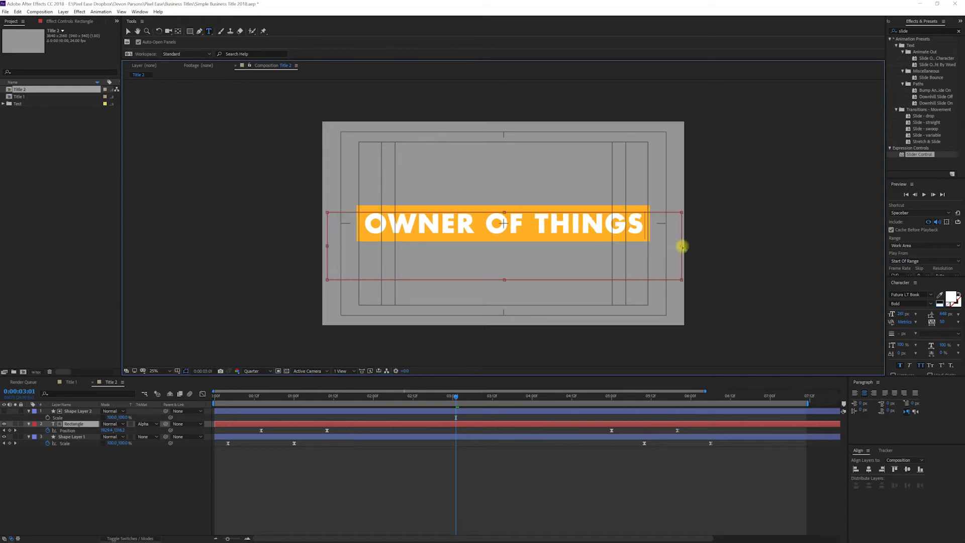
pyautogui.press('space')
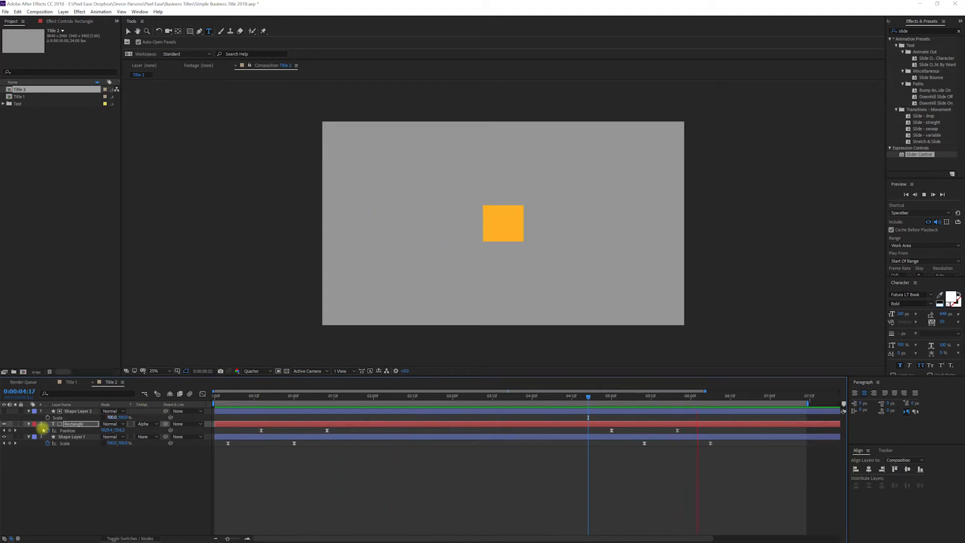
pyautogui.press('space')
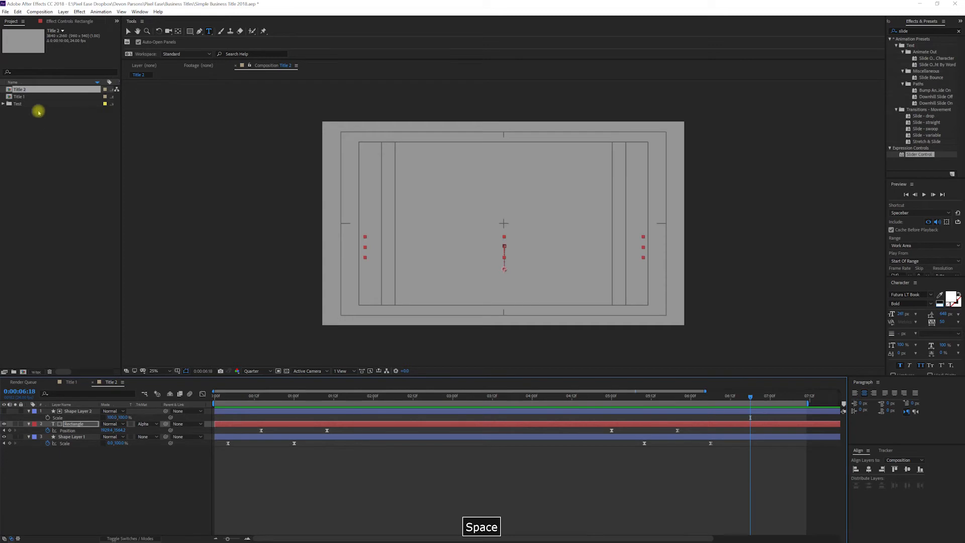
# Step: Create a new composition from Title 1 and, at about 0:00:01:05, add Title 2 as a layer above it
pyautogui.click(19, 97)
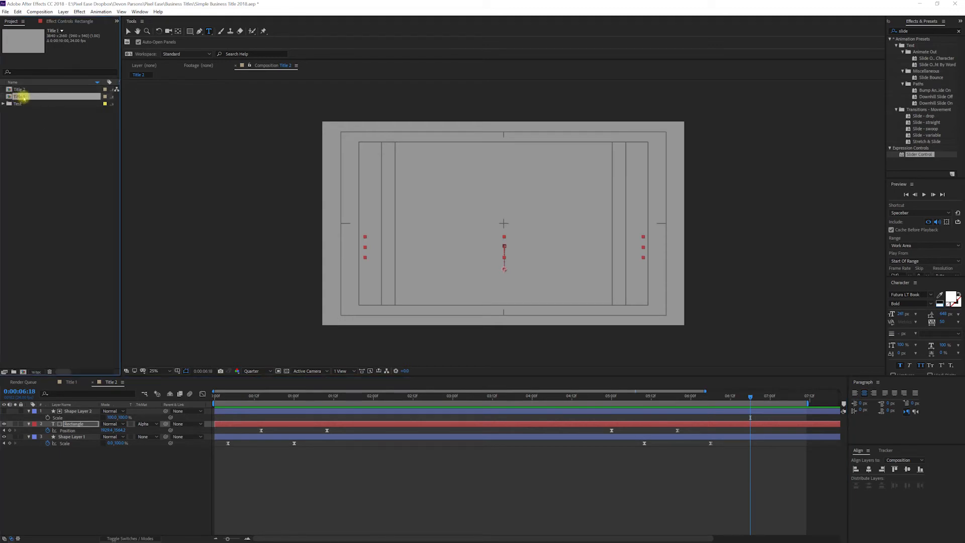
pyautogui.moveTo(23, 98); pyautogui.dragTo(18, 371)
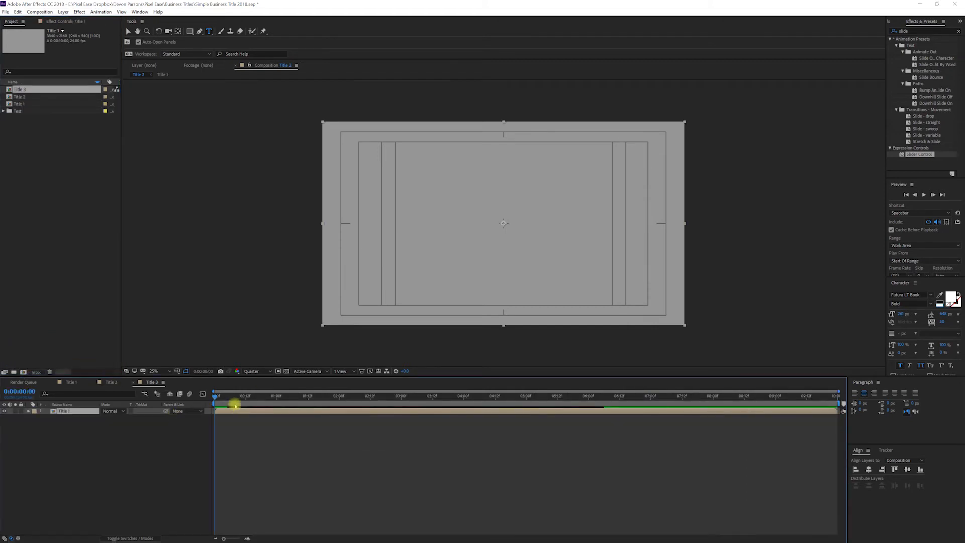
pyautogui.moveTo(257, 397); pyautogui.dragTo(295, 400)
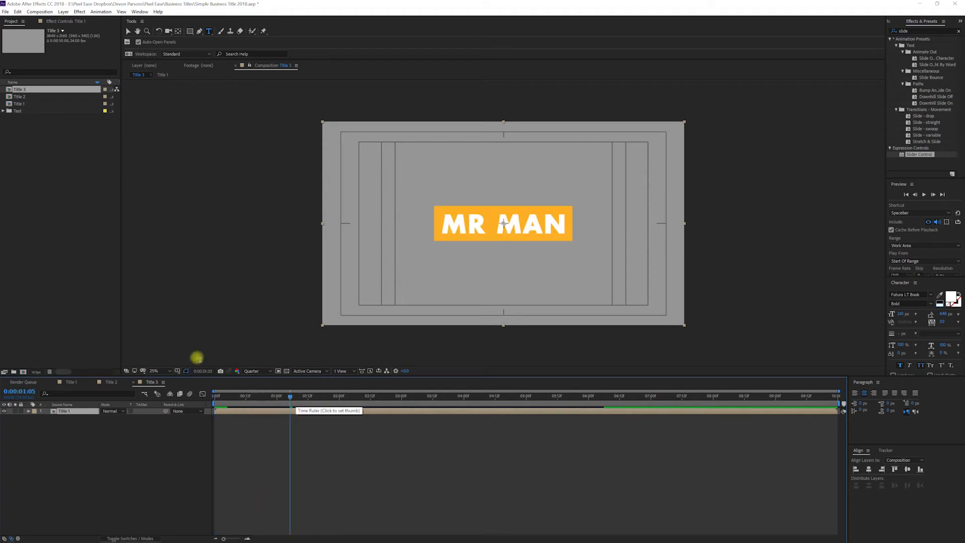
pyautogui.click(20, 96)
pyautogui.moveTo(24, 99); pyautogui.dragTo(70, 412)
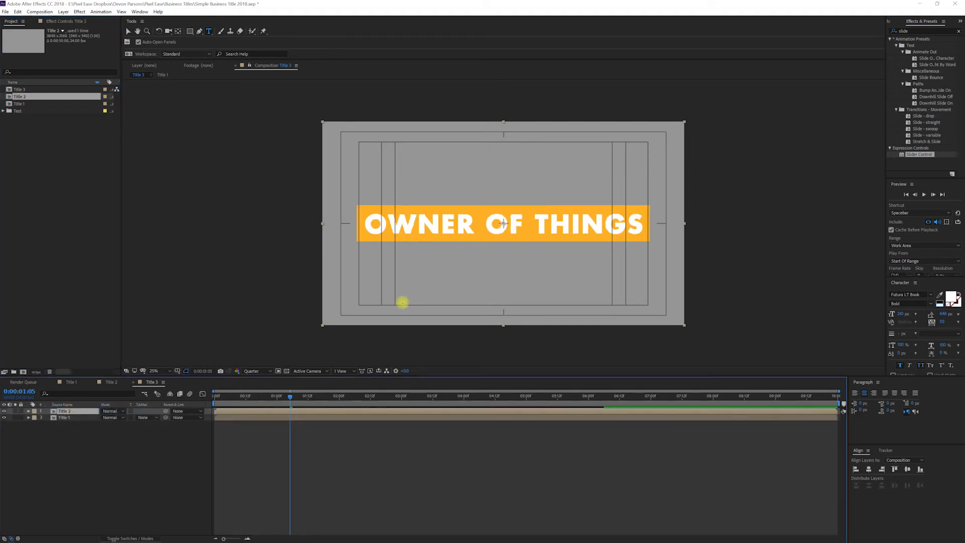
# Step: Scale the Title 2 layer to 50% and position it just below the main title's rectangle, offset toward its right end
pyautogui.press('v')
pyautogui.moveTo(503, 223); pyautogui.dragTo(479, 241)
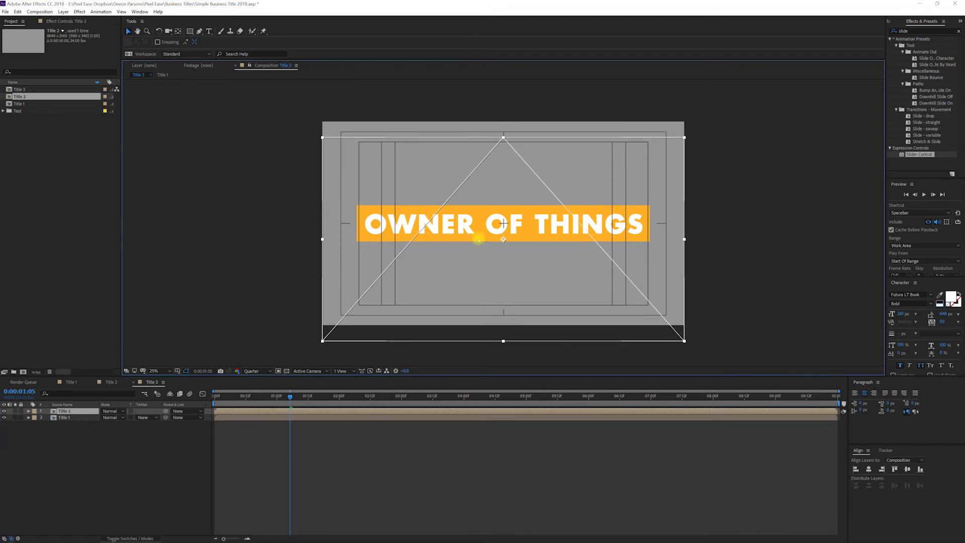
pyautogui.press('s')
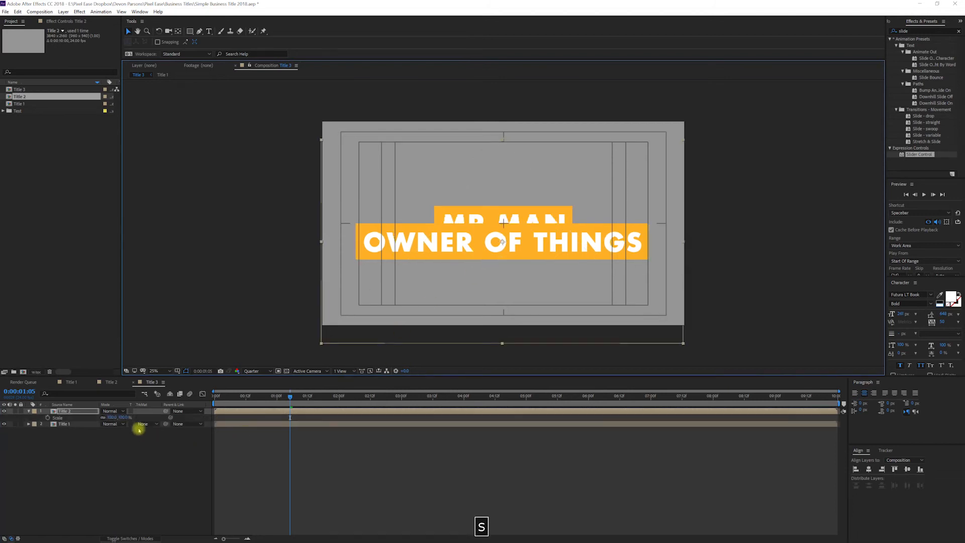
pyautogui.click(123, 417)
pyautogui.write('50')
pyautogui.press('Return')
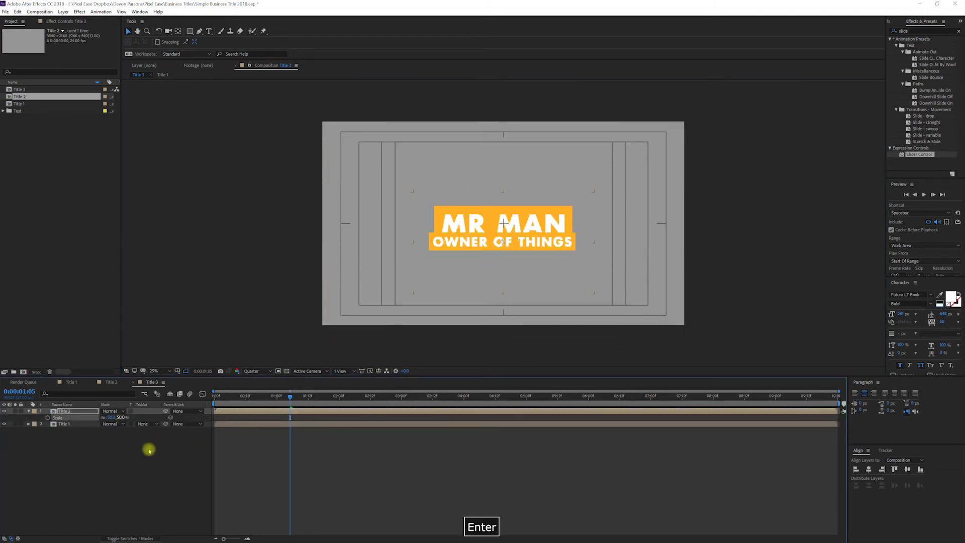
pyautogui.click(538, 239)
pyautogui.moveTo(539, 240); pyautogui.dragTo(605, 247)
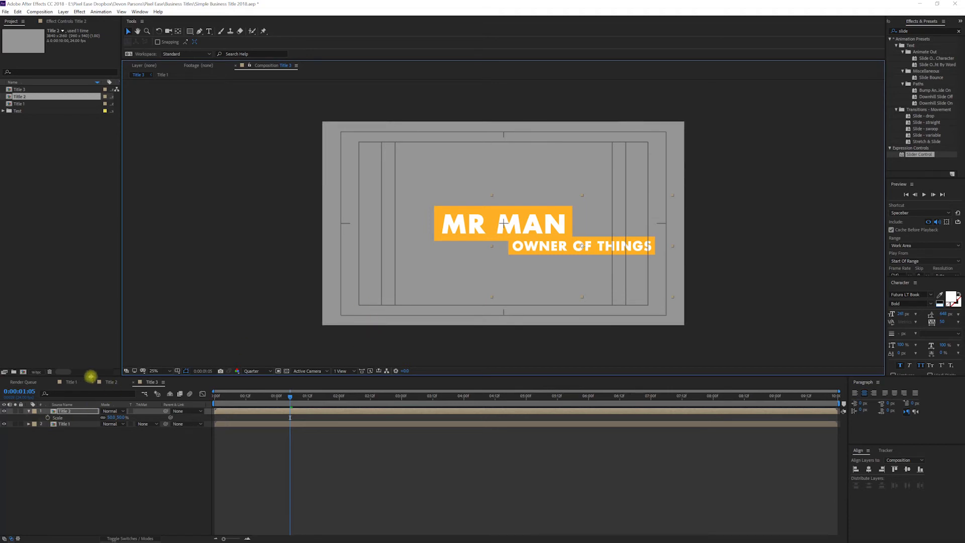
# Step: Change the fill color of Shape Layer 1 in the Title 1 composition from orange to purple
pyautogui.click(72, 384)
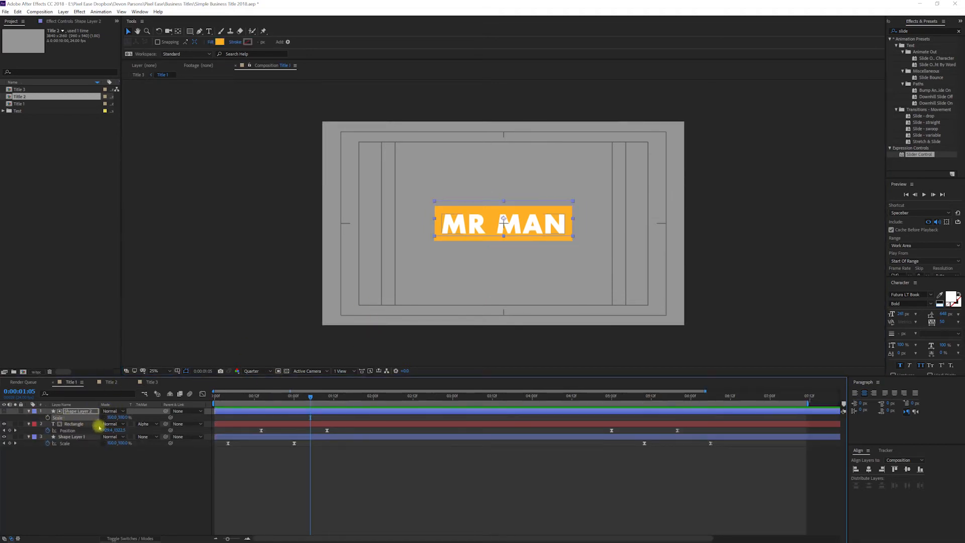
pyautogui.click(73, 436)
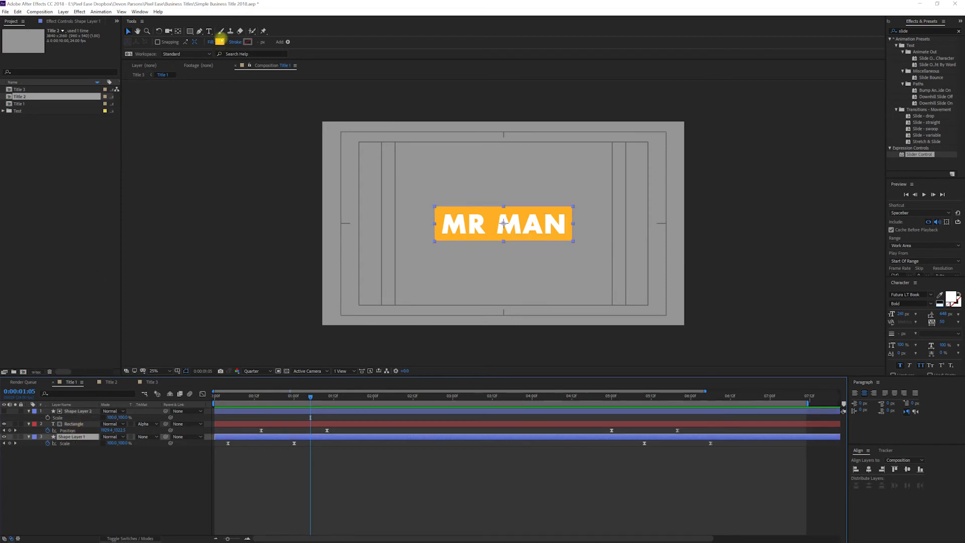
pyautogui.click(217, 42)
pyautogui.click(159, 104)
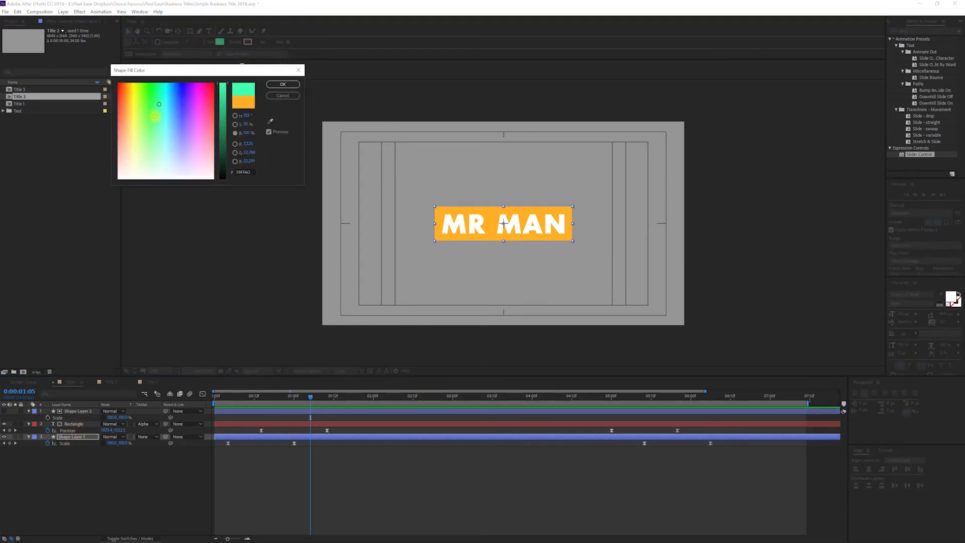
pyautogui.moveTo(159, 143); pyautogui.dragTo(188, 141)
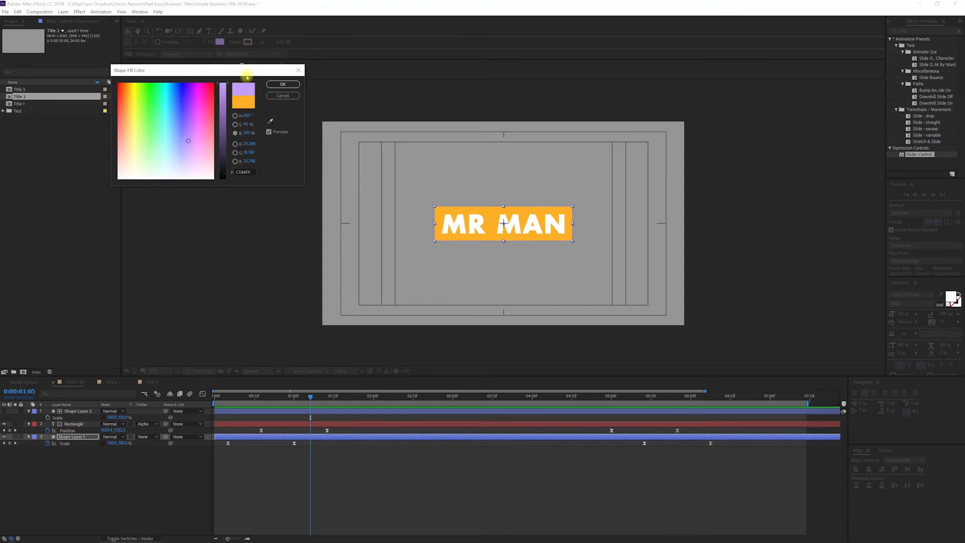
pyautogui.click(282, 84)
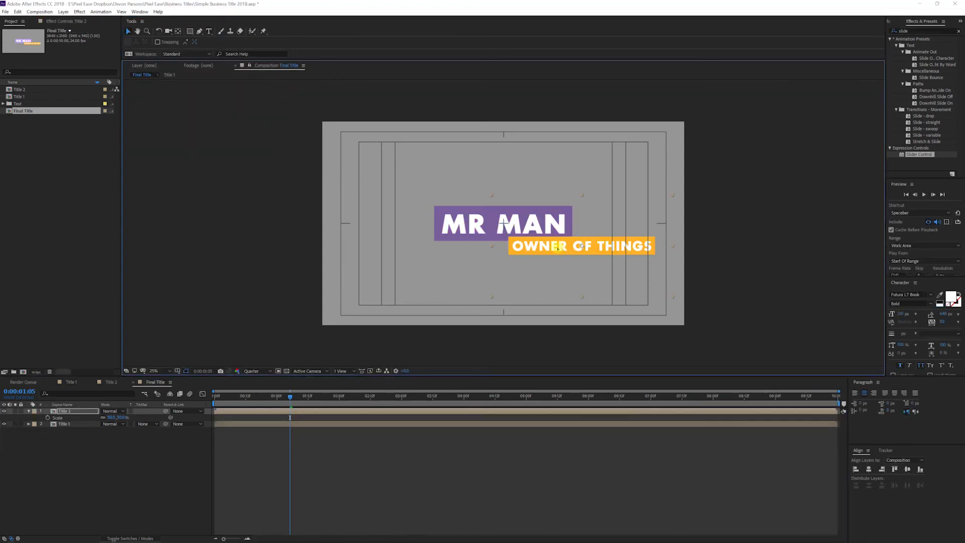
# Step: Shift the Title 2 layer slightly left beneath the main title, and preview with the work area ending at about 0:00:03:12
pyautogui.click(553, 248)
pyautogui.moveTo(549, 249); pyautogui.dragTo(549, 249)
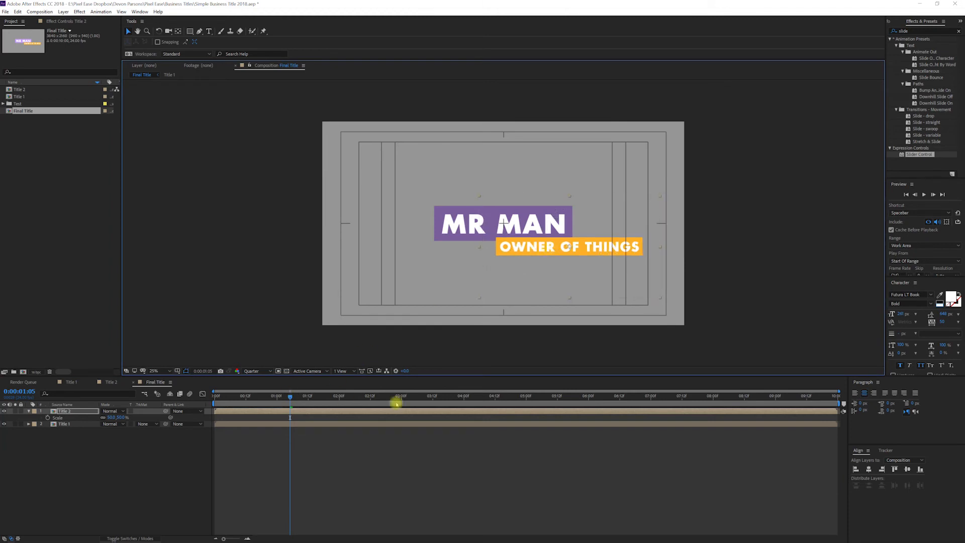
pyautogui.click(451, 401)
pyautogui.moveTo(451, 401); pyautogui.dragTo(431, 399)
pyautogui.press('space')
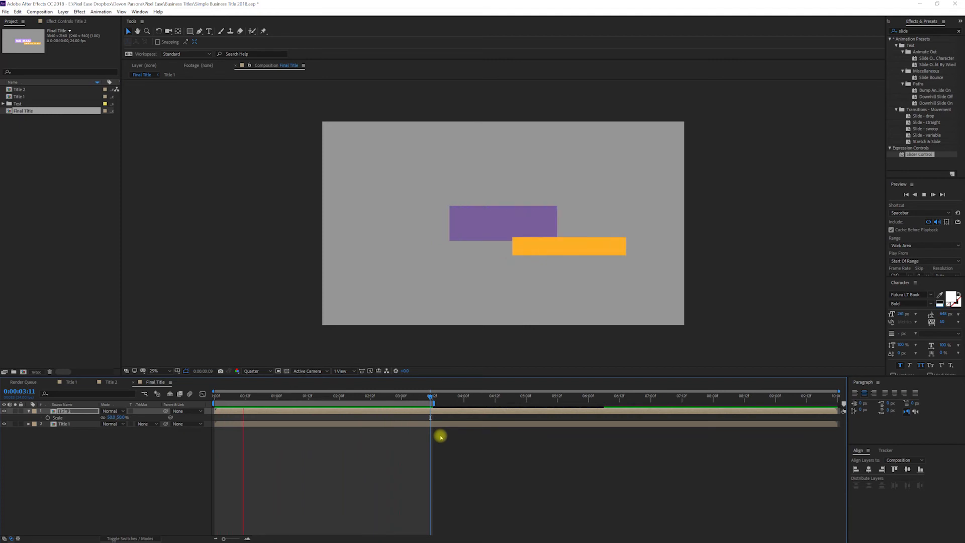
pyautogui.press('space')
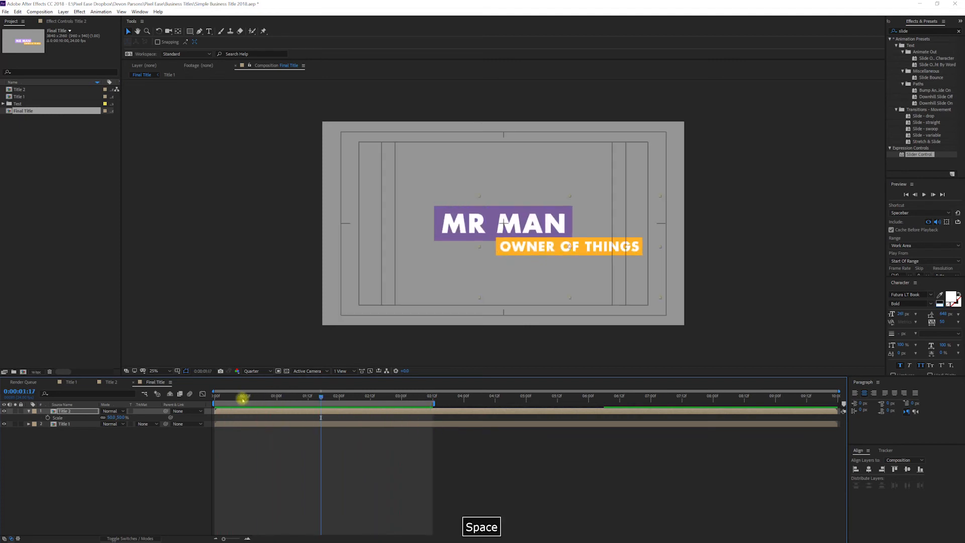
# Step: Offset the Title 2 layer in time to start at about 0:00:00:12, and preview the staggered title animation
pyautogui.moveTo(243, 411); pyautogui.dragTo(269, 412)
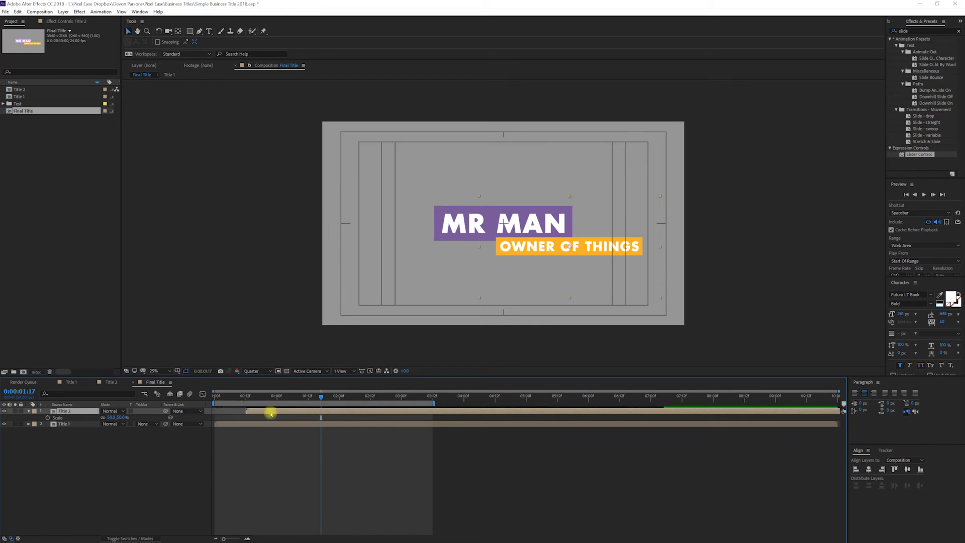
pyautogui.click(253, 396)
pyautogui.press('space')
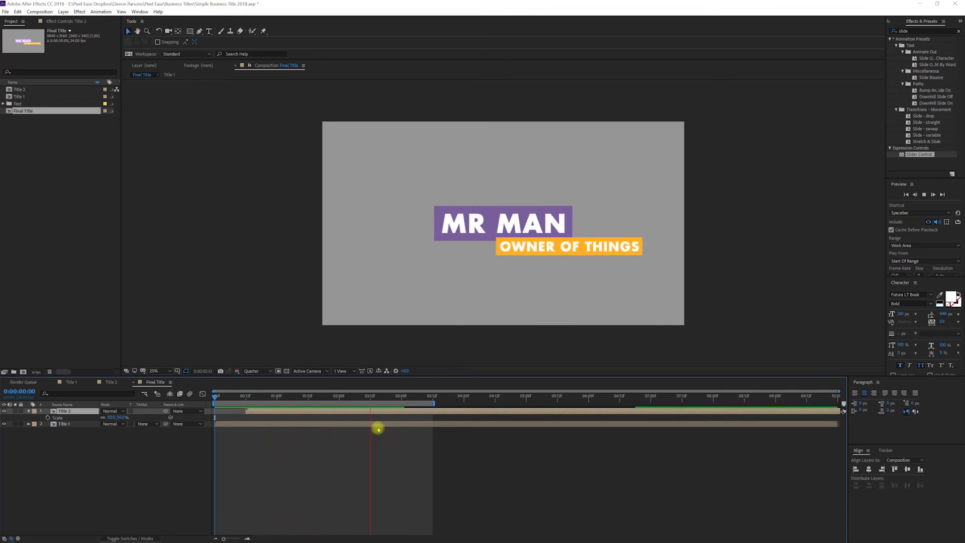
pyautogui.press('space')
# Step: Extend the work area to the end of the Final Title composition and preview the full animation
pyautogui.moveTo(434, 404); pyautogui.dragTo(838, 404)
pyautogui.press('space')
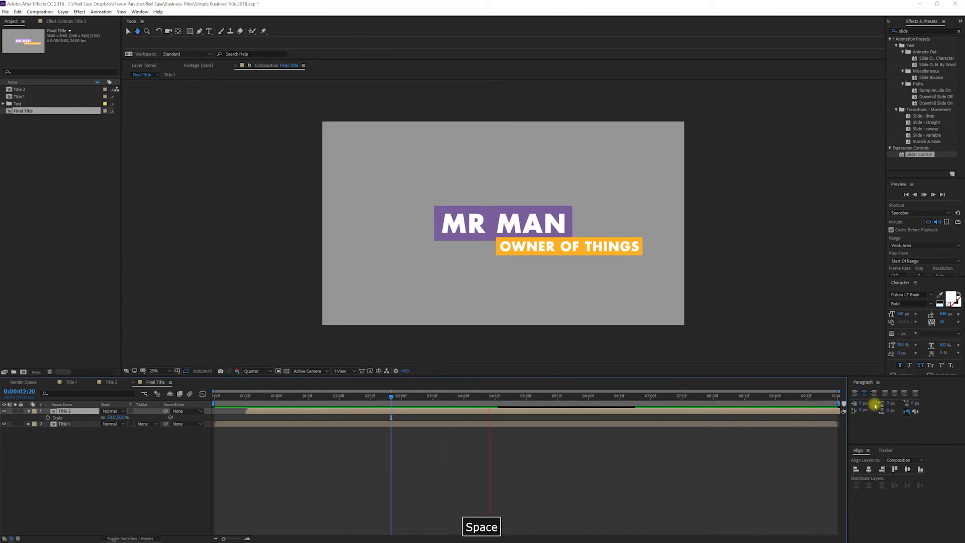